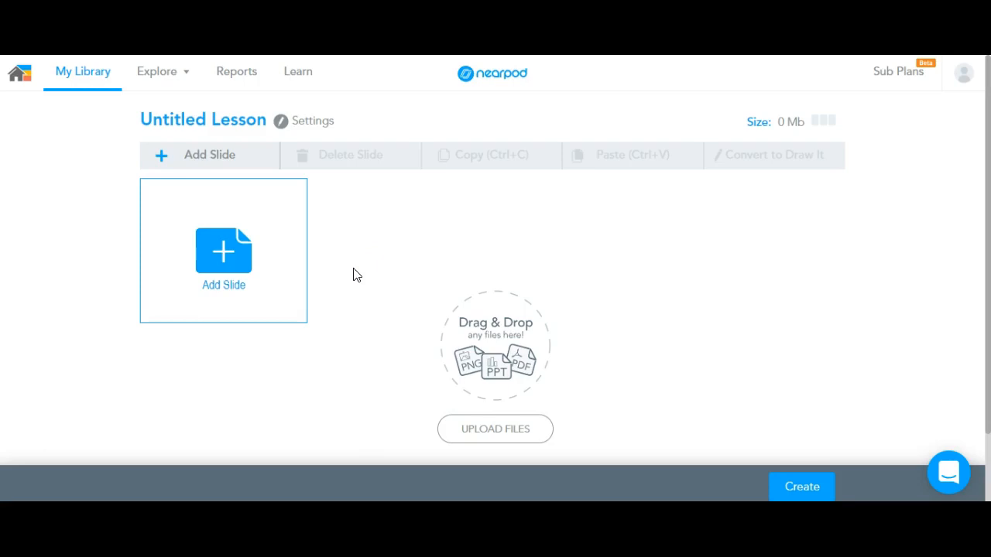
Name the untitled lesson "Parts of a Wave".
{"action": "left_click", "coordinate": [221, 118]}
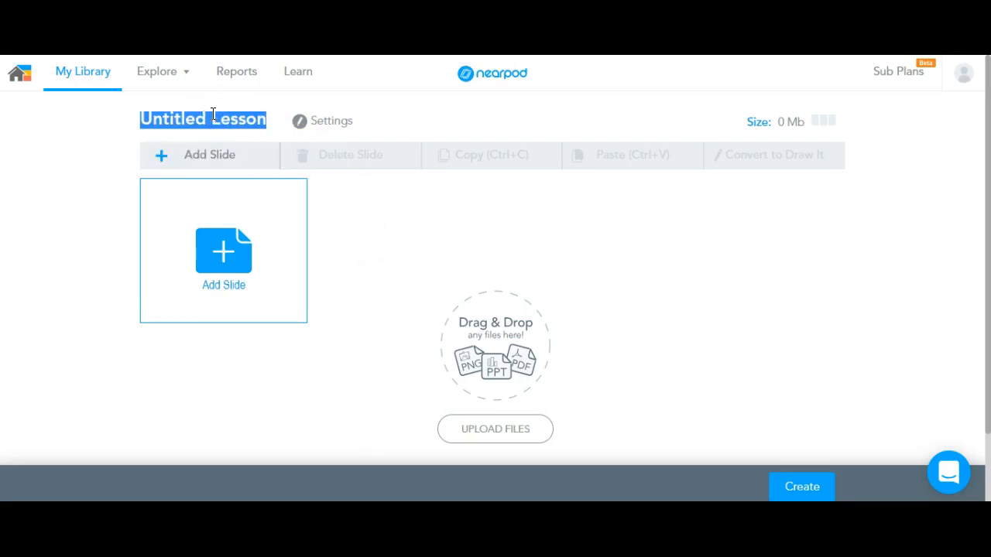
{"action": "type", "text": "Pa"}
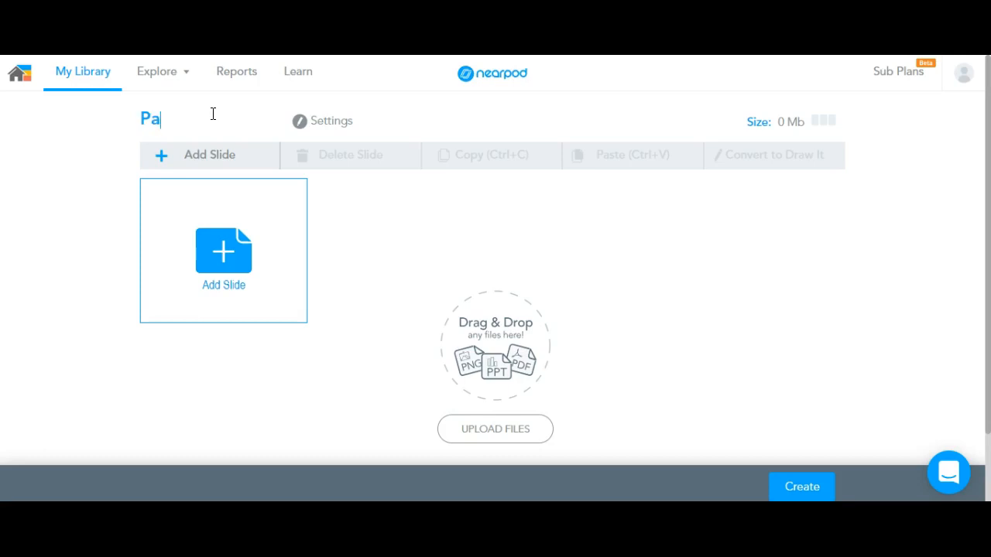
{"action": "type", "text": "rts of a Wave"}
Add a new content slide of the Slide type to the lesson after browsing the available content types.
{"action": "left_click", "coordinate": [214, 157]}
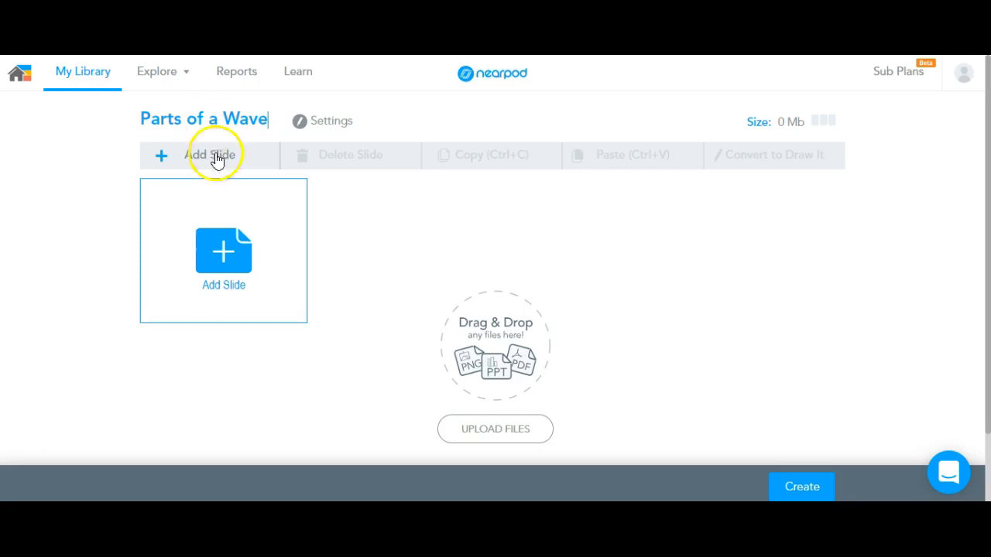
{"action": "left_click", "coordinate": [232, 246]}
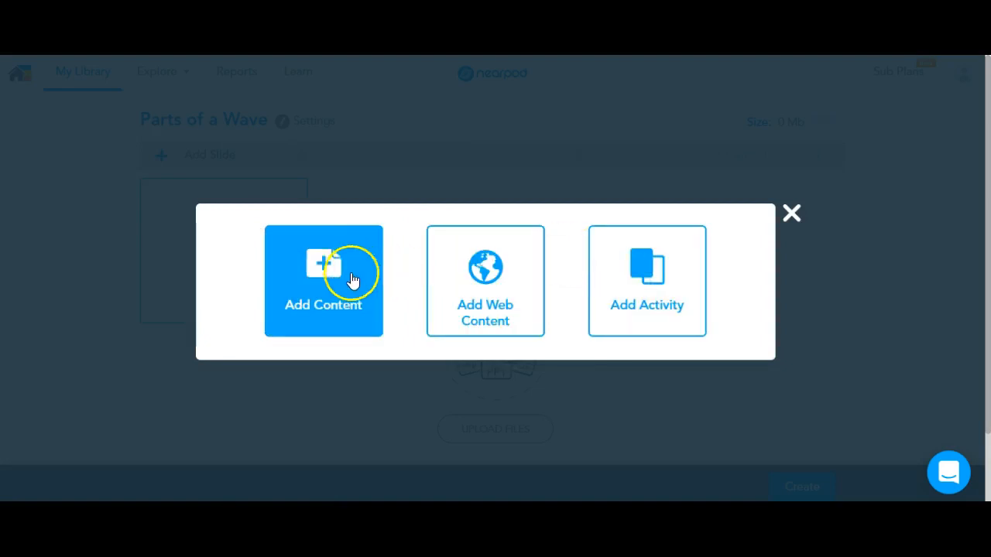
{"action": "left_click", "coordinate": [322, 285]}
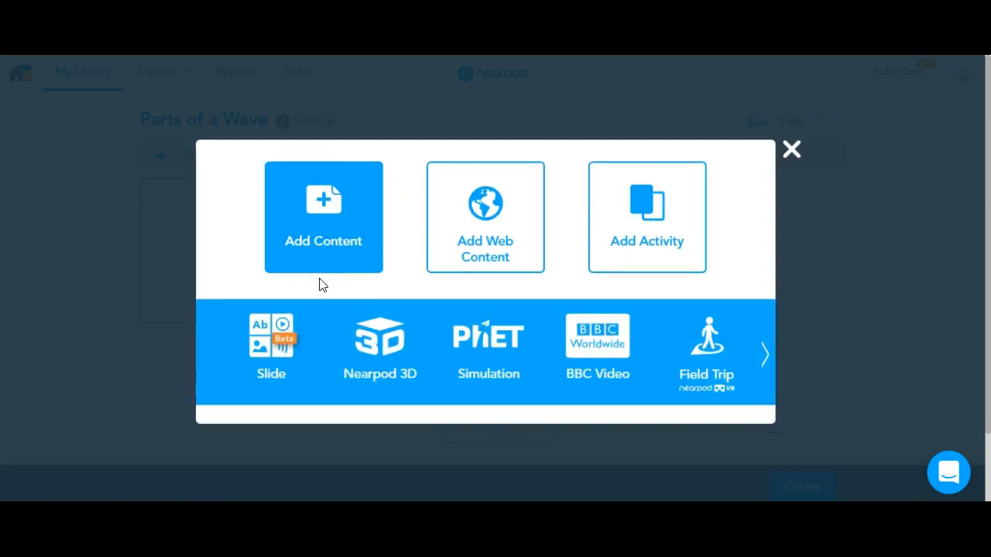
{"action": "left_click", "coordinate": [291, 362]}
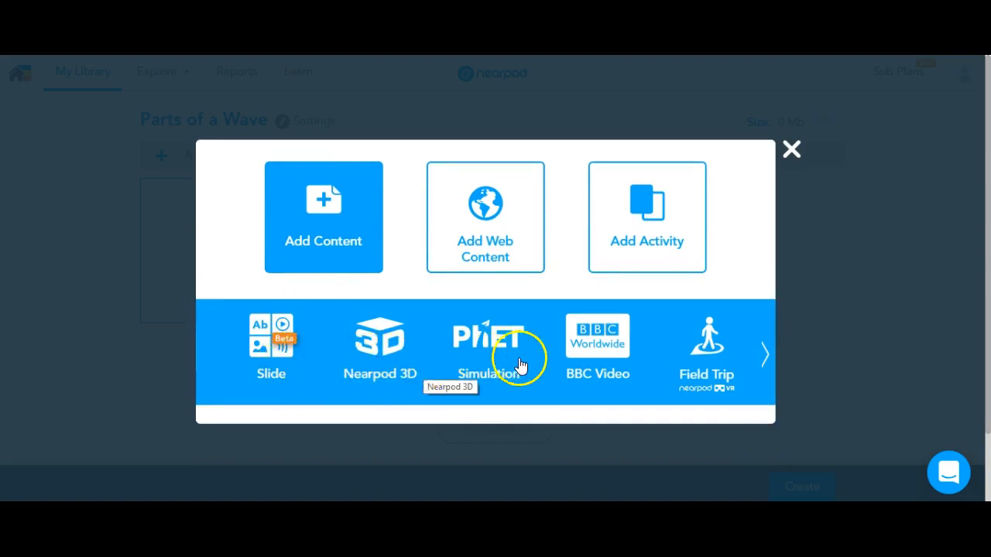
{"action": "left_click", "coordinate": [766, 360]}
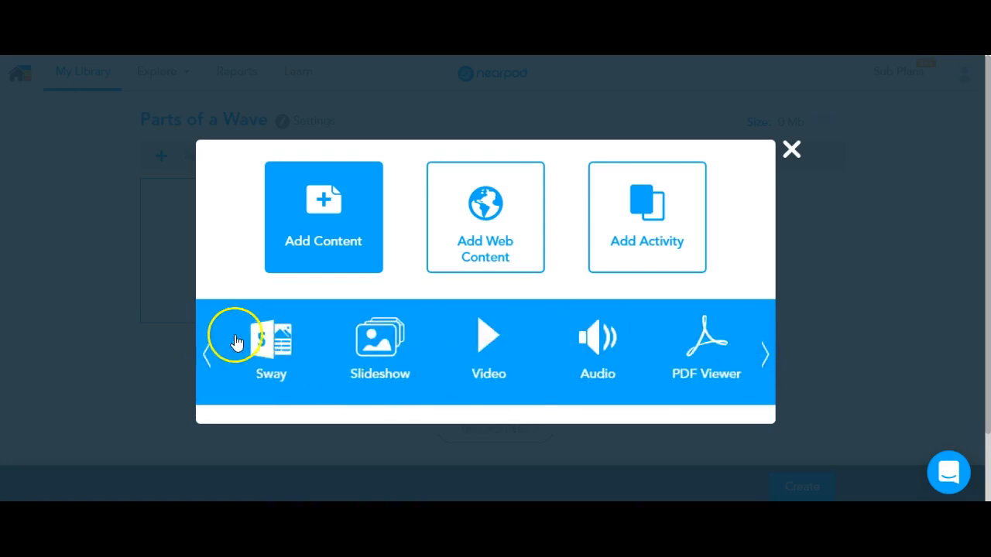
{"action": "left_click", "coordinate": [211, 354]}
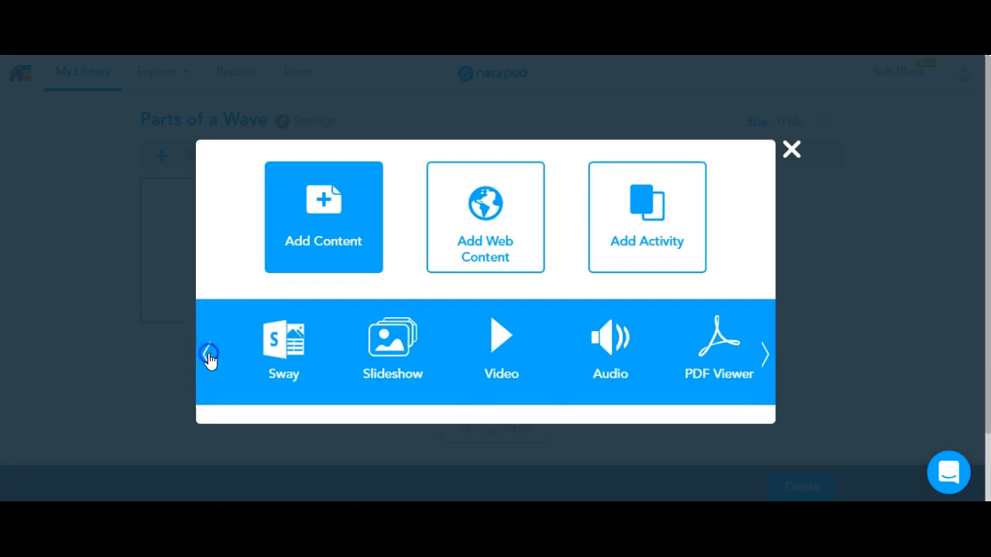
{"action": "left_click", "coordinate": [268, 350]}
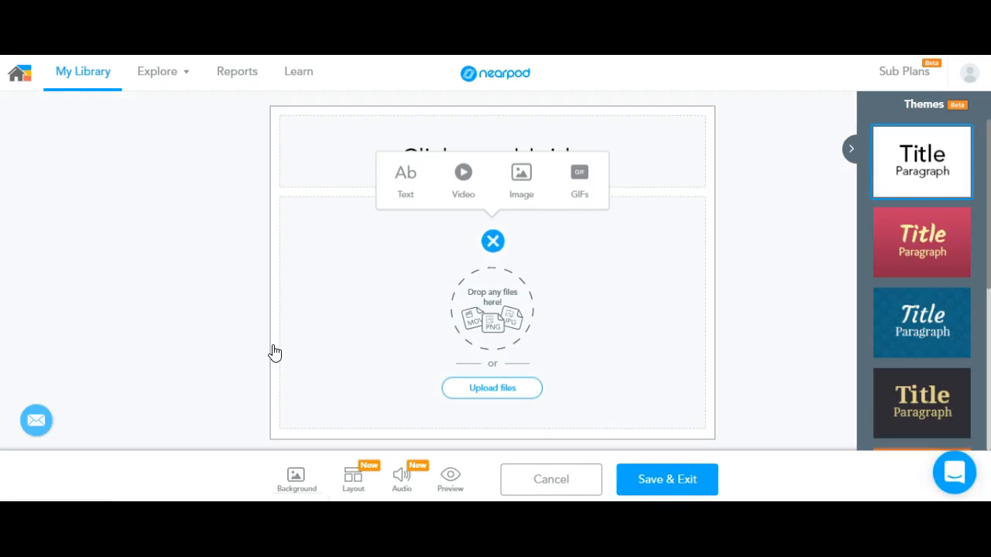
Insert the image file "wave" from the computer into the slide's content area.
{"action": "left_click", "coordinate": [530, 190]}
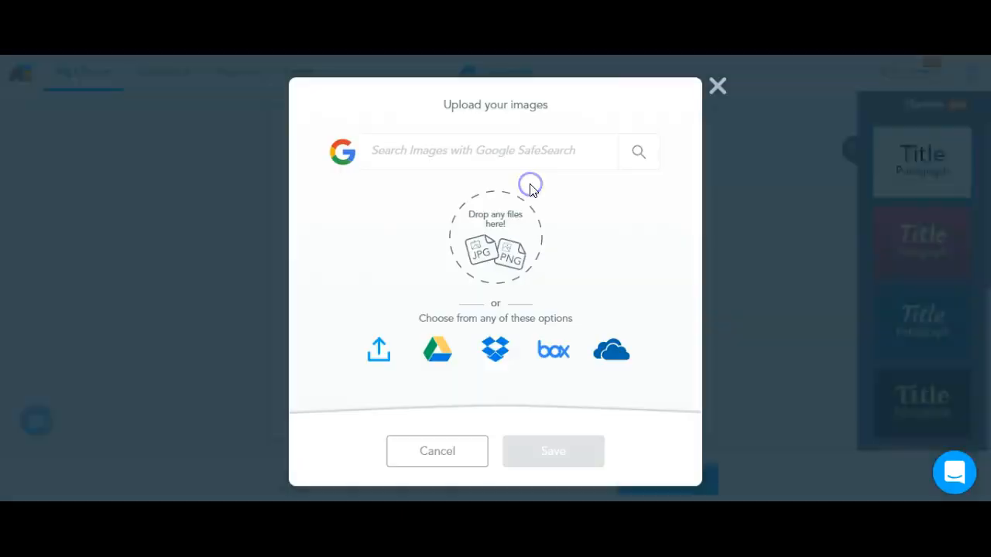
{"action": "left_click", "coordinate": [376, 362]}
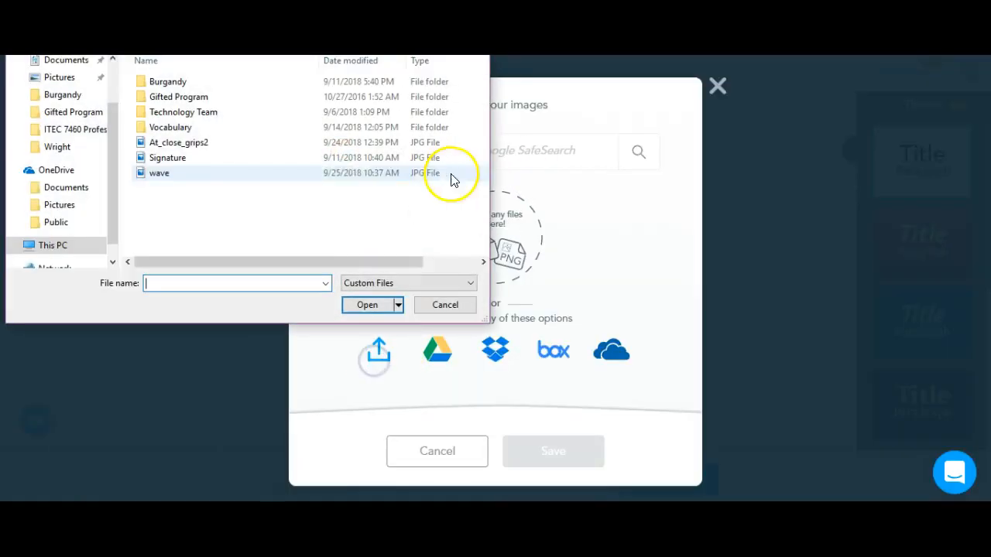
{"action": "double_click", "coordinate": [168, 173]}
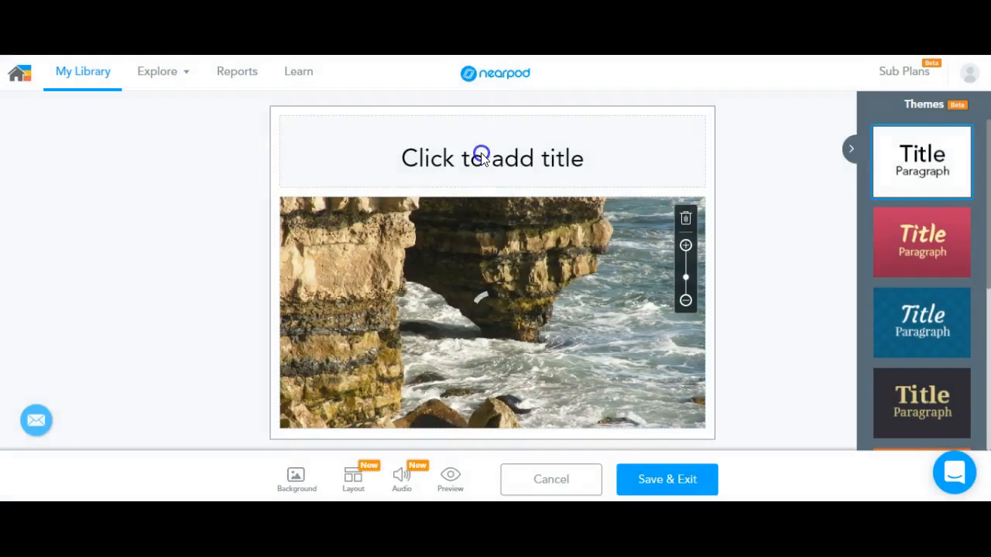
Title the slide "Parts of a Wave" and save it back to the lesson.
{"action": "left_click", "coordinate": [481, 166]}
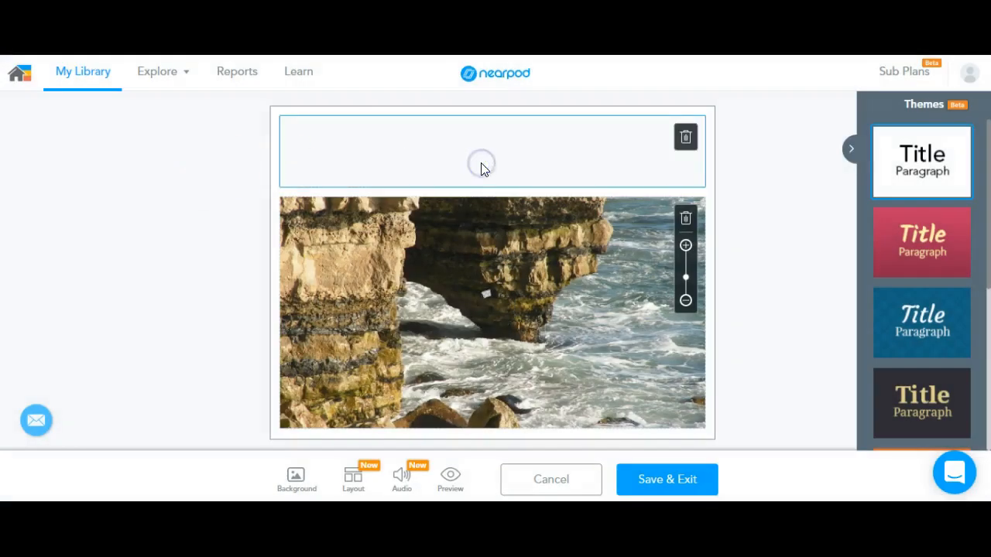
{"action": "type", "text": "Parts"}
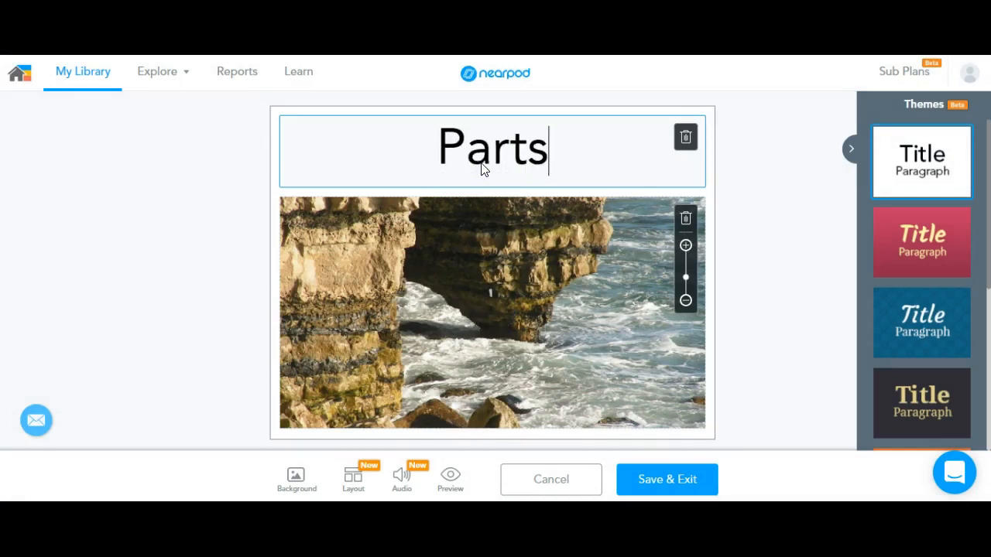
{"action": "type", "text": " of a Wave"}
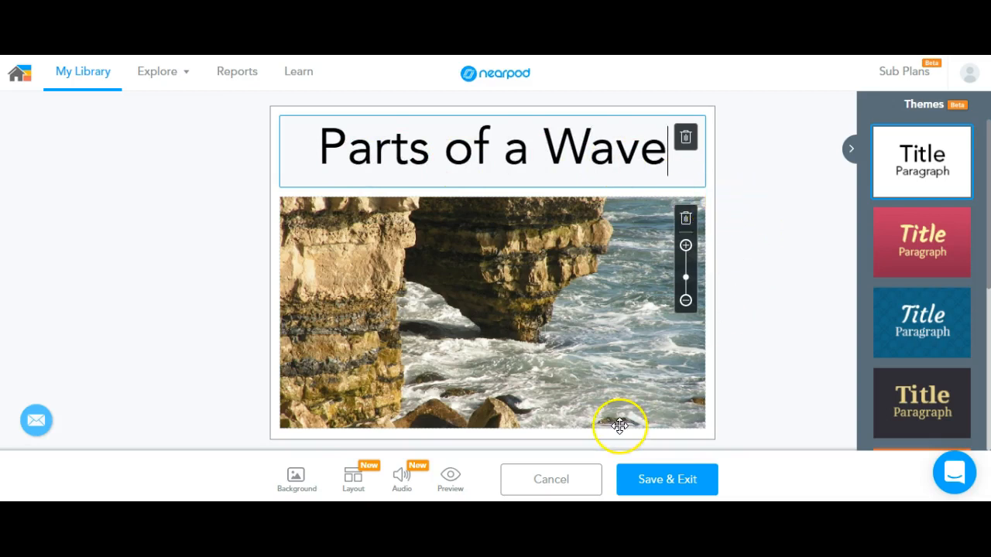
{"action": "left_click", "coordinate": [660, 491]}
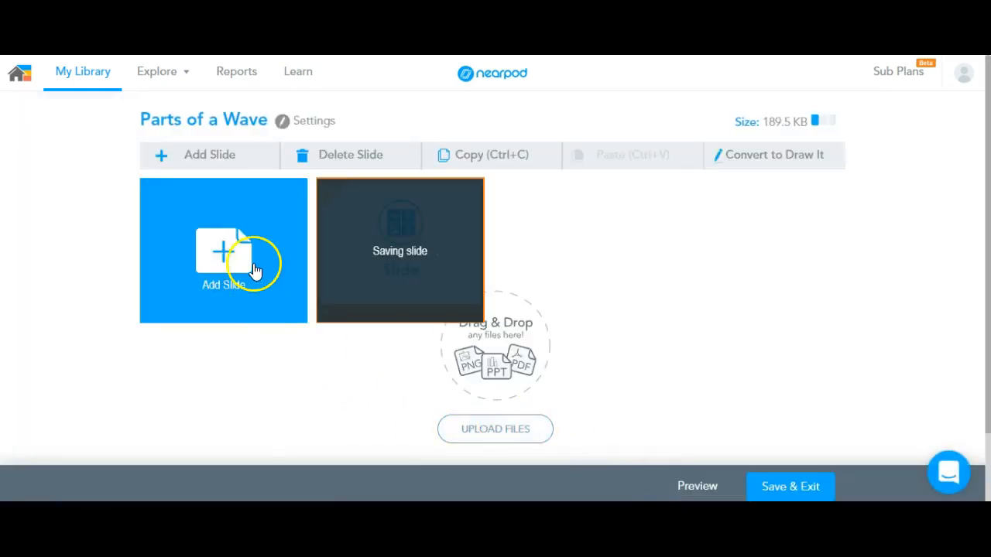
Add a second content slide of the Slide type to the lesson.
{"action": "left_click", "coordinate": [216, 157]}
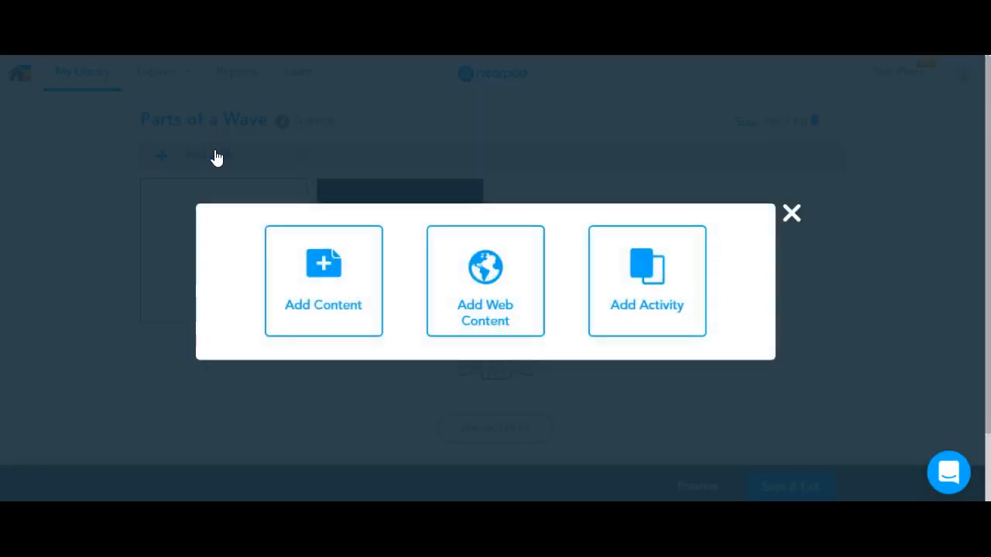
{"action": "left_click", "coordinate": [339, 288]}
{"action": "left_click", "coordinate": [298, 350]}
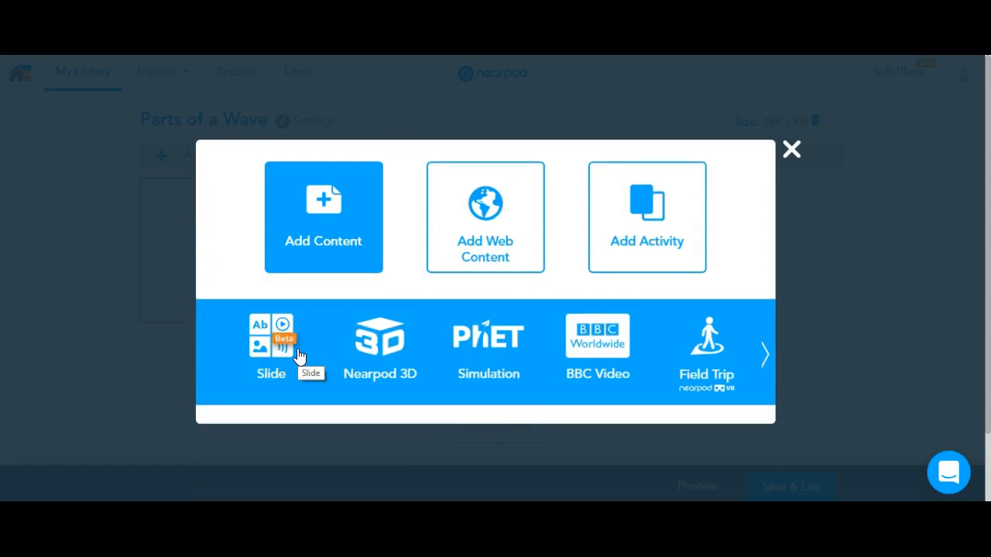
{"action": "left_click", "coordinate": [277, 349]}
{"action": "left_click", "coordinate": [279, 352]}
{"action": "left_click", "coordinate": [277, 347]}
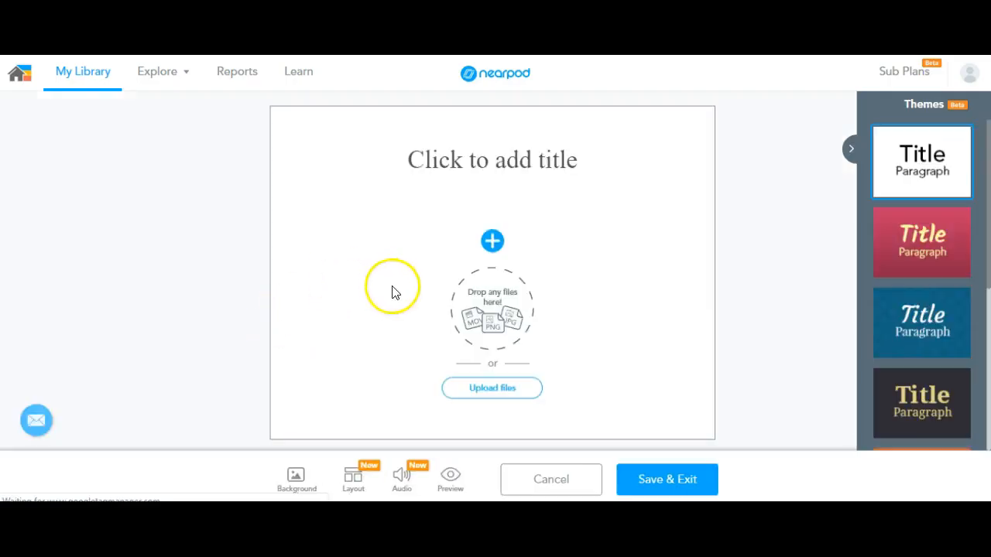
Set the new slide's layout to One element and insert a text element in it.
{"action": "left_click", "coordinate": [360, 490]}
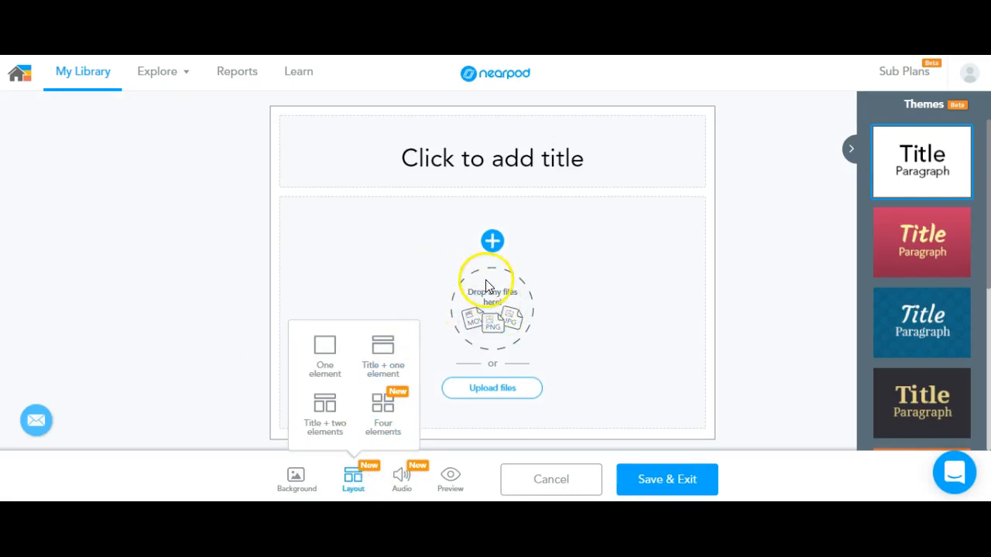
{"action": "left_click", "coordinate": [324, 354]}
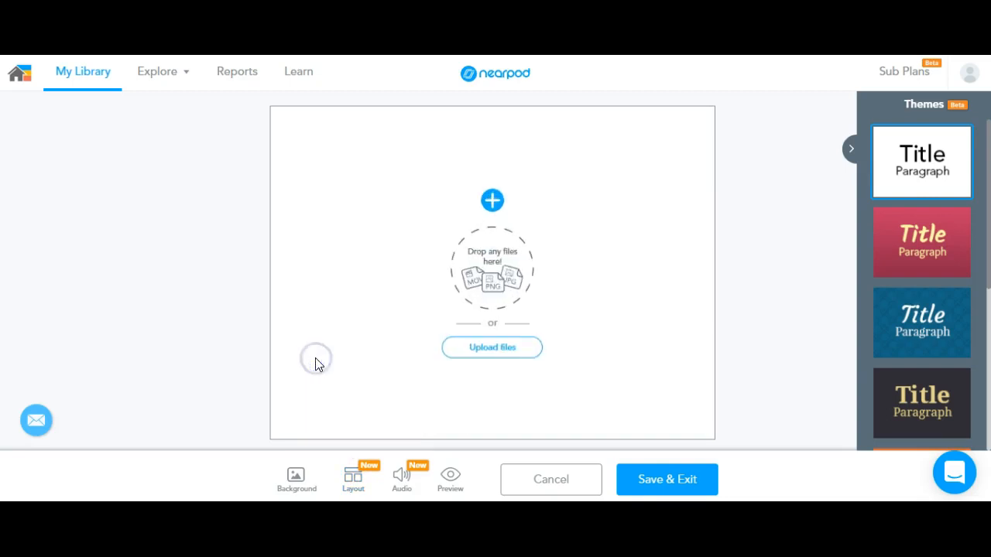
{"action": "left_click", "coordinate": [489, 207]}
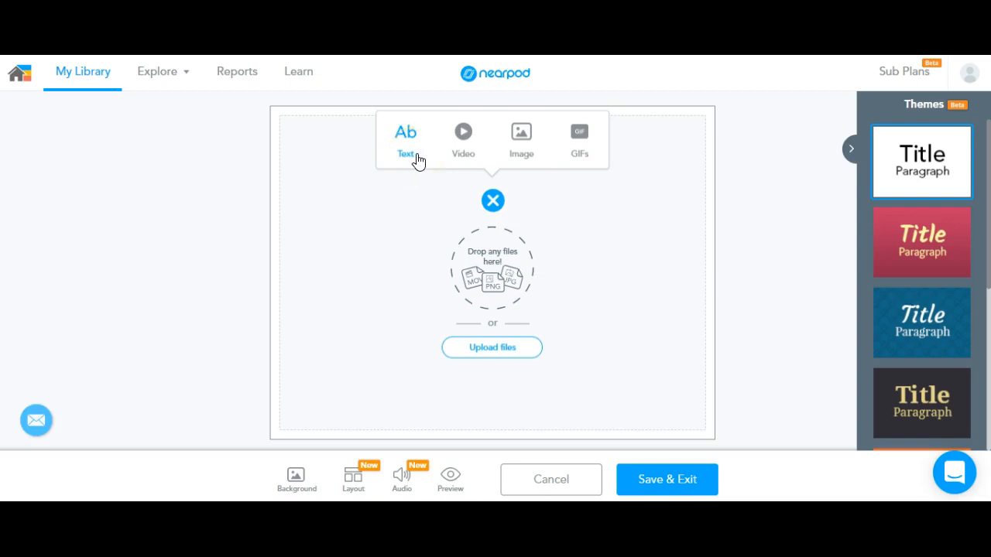
{"action": "left_click", "coordinate": [418, 159]}
{"action": "mouse_move", "coordinate": [151, 93]}
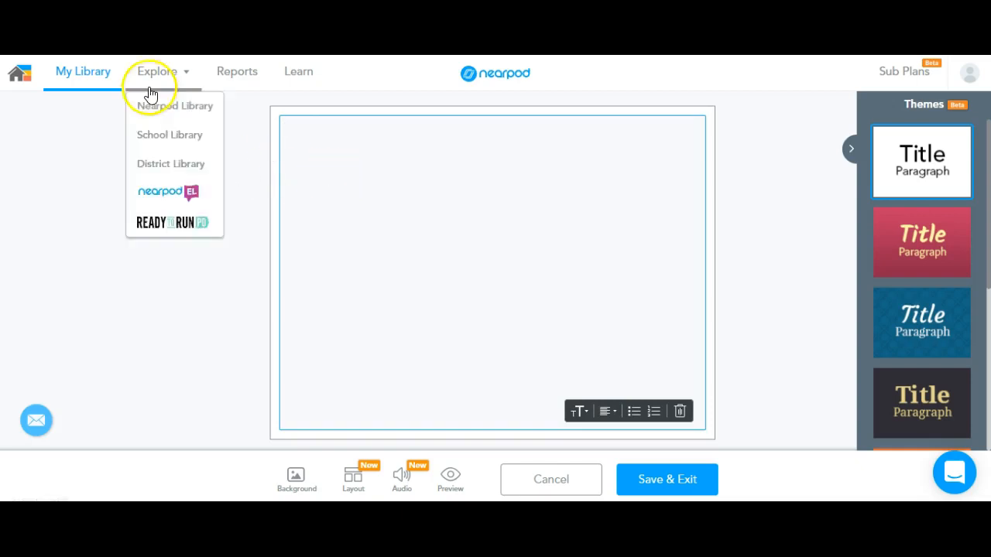
{"action": "left_click", "coordinate": [93, 72]}
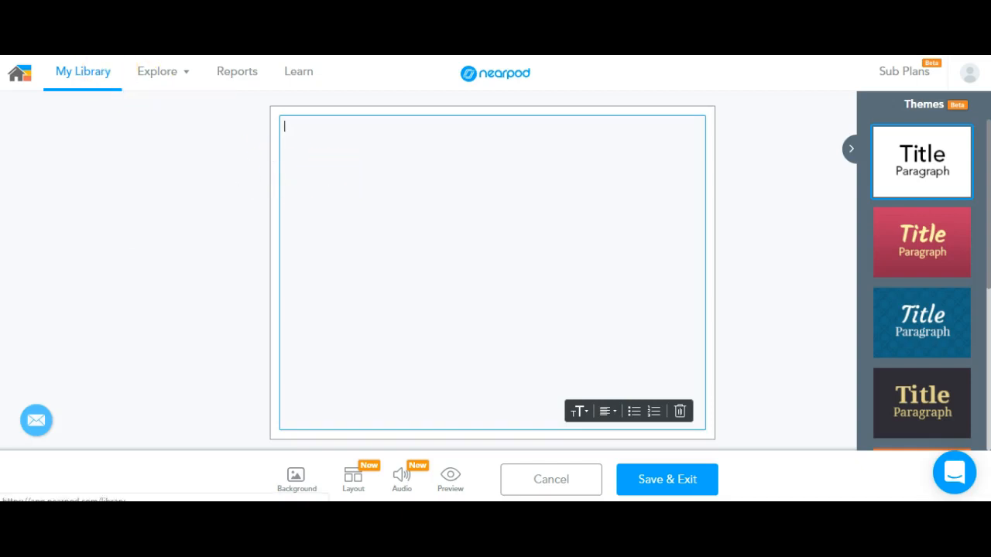
Write "Today you will learn the parts of a wave." in the slide's text element.
{"action": "type", "text": "Tpda"}
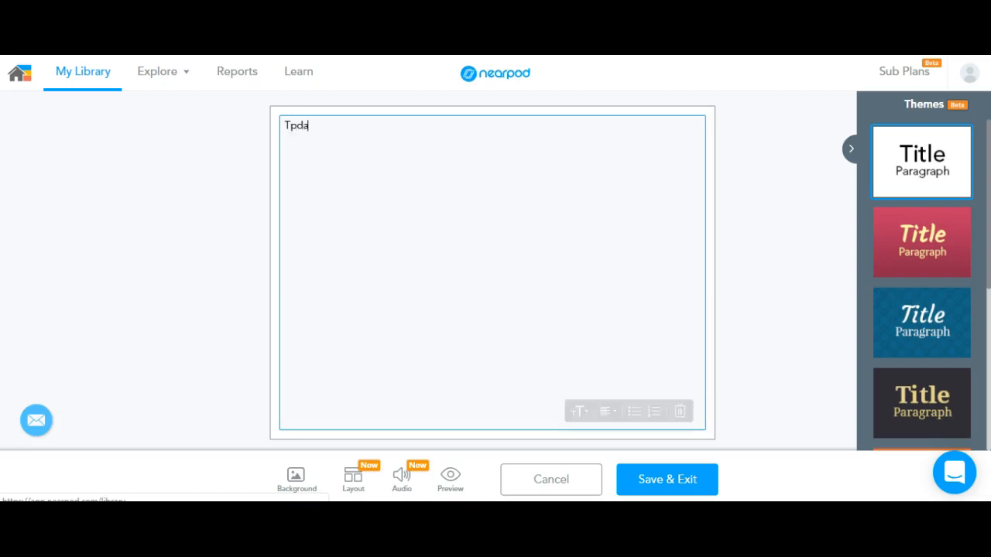
{"action": "type", "text": "ay you will learn the parts of"}
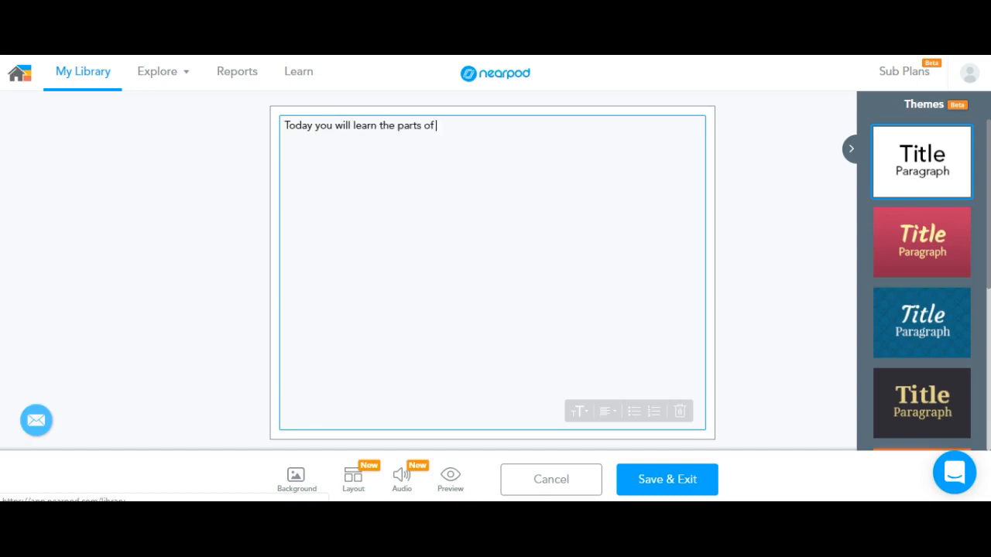
{"action": "type", "text": " a wave."}
Add "By the end of this session you will be able to identify the parts of a wave and define key vocabulary terms as it relates to ocean".
{"action": "left_click", "coordinate": [497, 133]}
{"action": "left_click", "coordinate": [496, 133]}
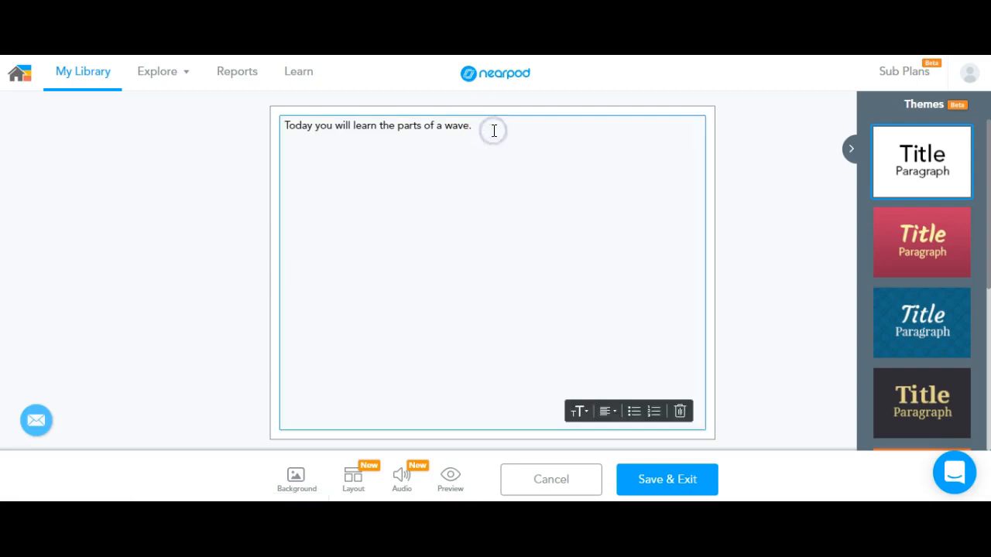
{"action": "type", "text": "By the end of"}
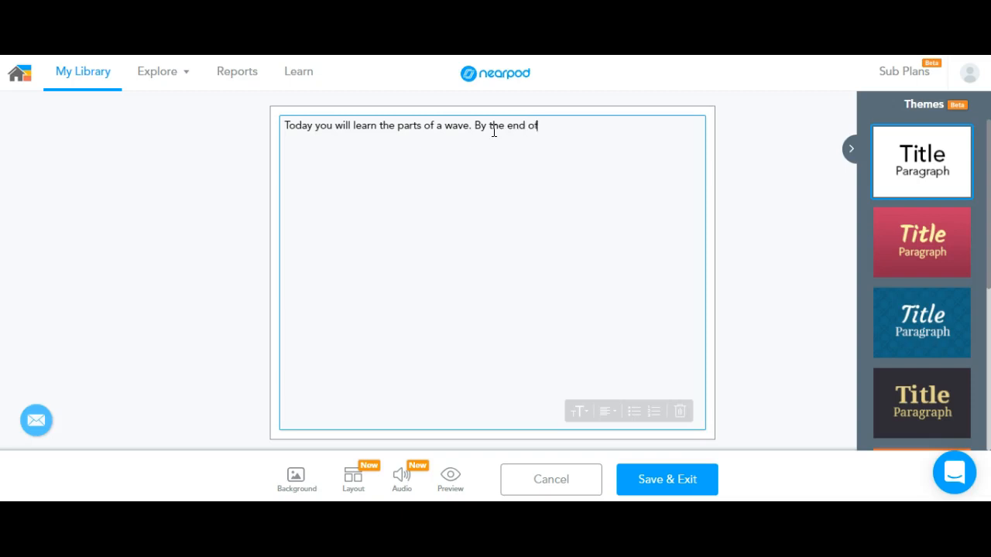
{"action": "type", "text": " this see"}
{"action": "type", "text": "sion you will be able to i"}
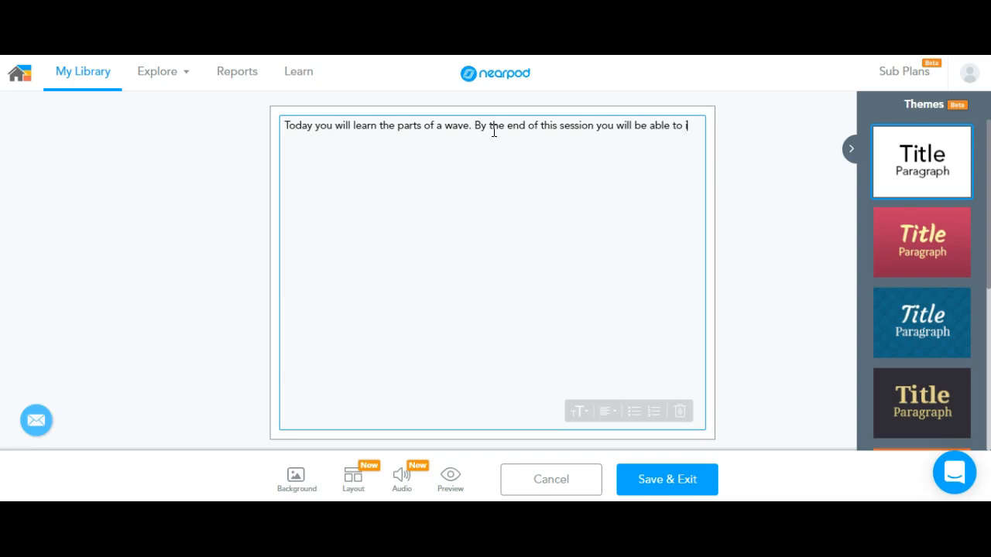
{"action": "type", "text": "dentify the parts"}
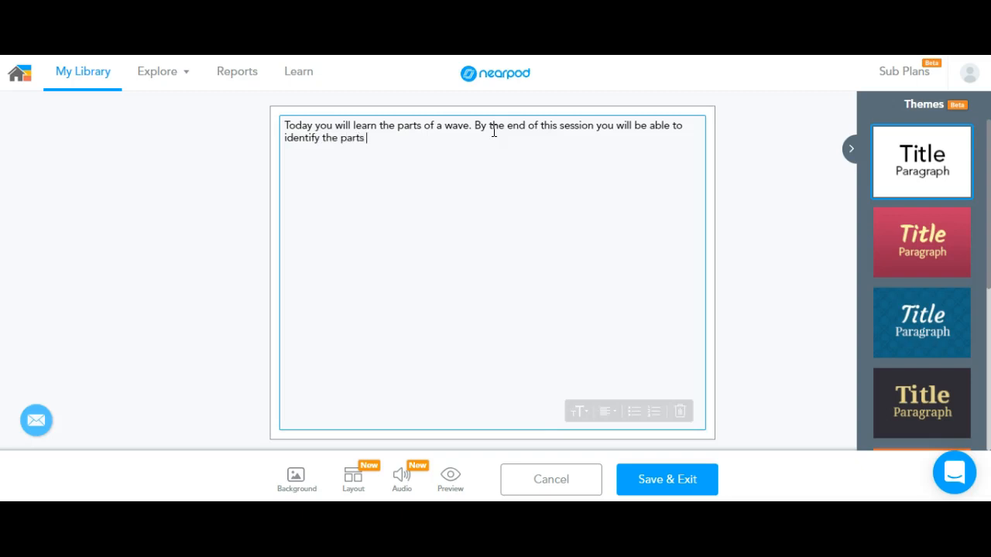
{"action": "type", "text": " of a wave and define key vocabula"}
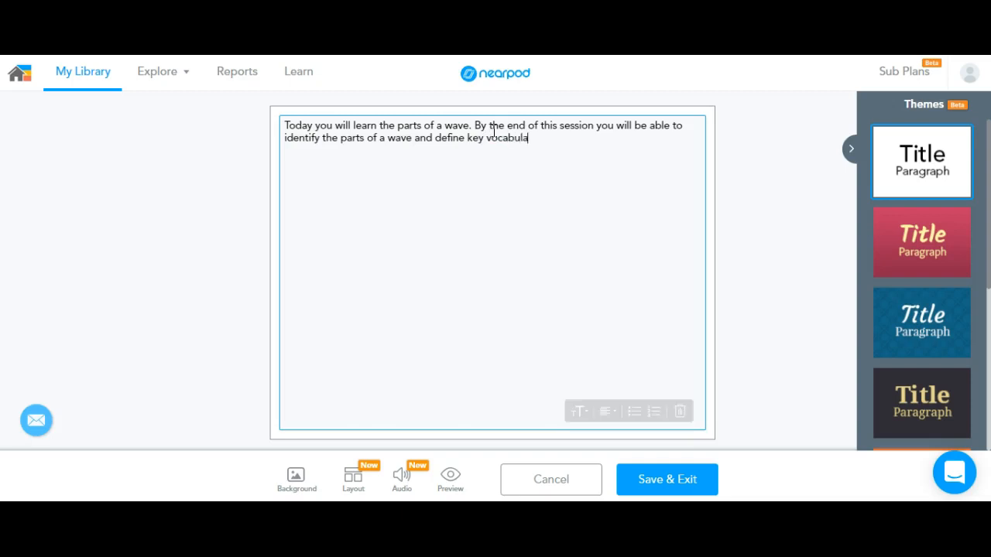
{"action": "type", "text": "ry terms as it relates to ocean "}
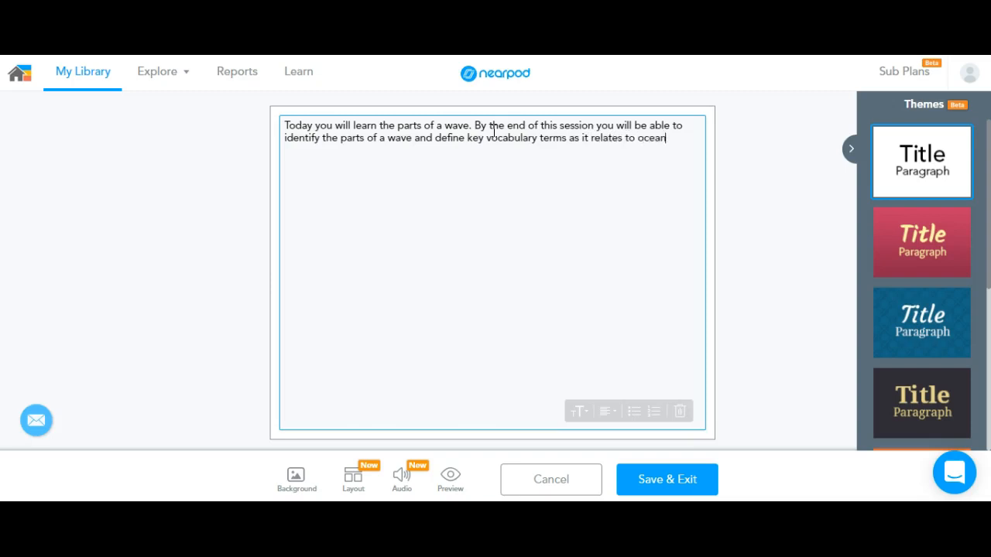
Finish the slide text with "waves. You will also have a short assessment as the end to verify your understanding of the subject.".
{"action": "type", "text": "waves. You will also"}
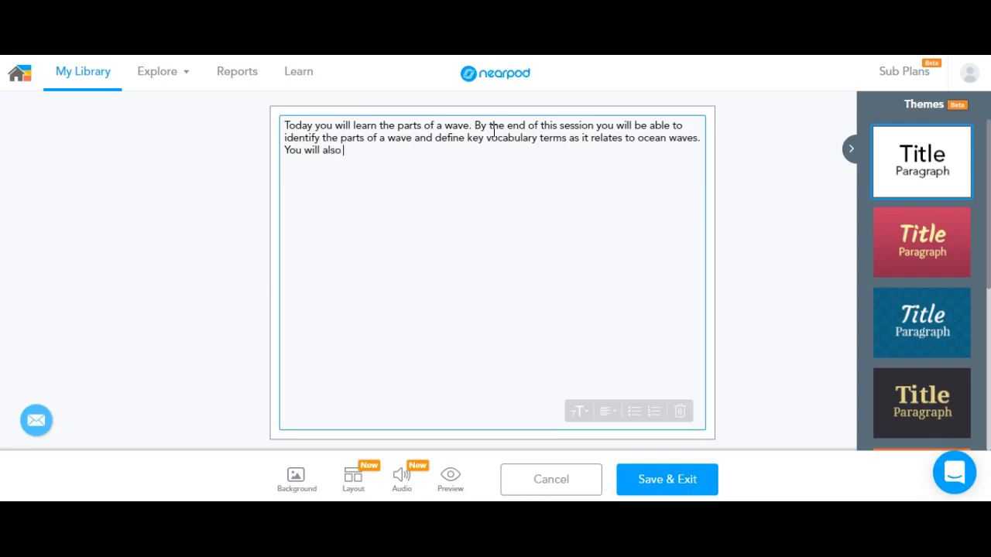
{"action": "type", "text": " be "}
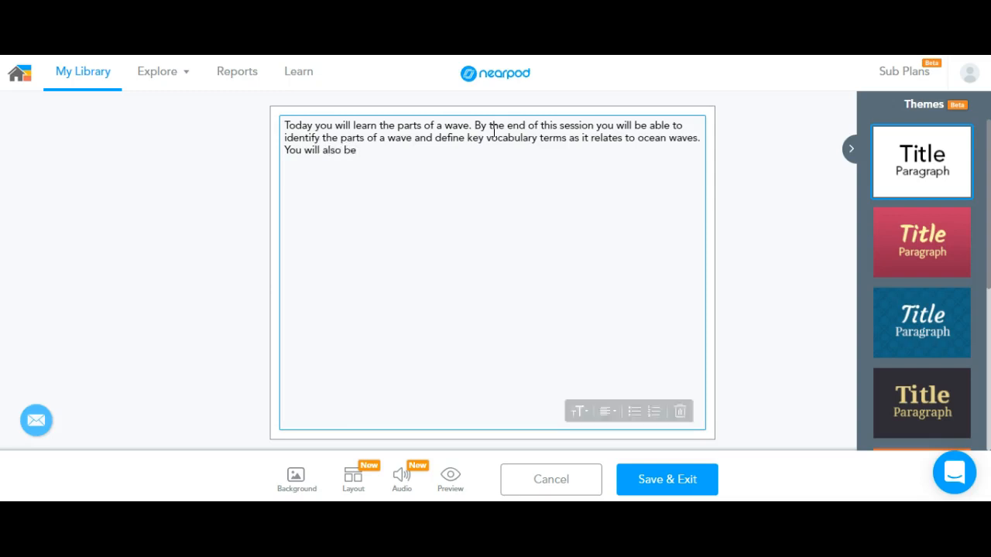
{"action": "type", "text": "g"}
{"action": "key", "text": "BackSpace"}
{"action": "key", "text": "BackSpace"}
{"action": "type", "text": "have a short assessment as th"}
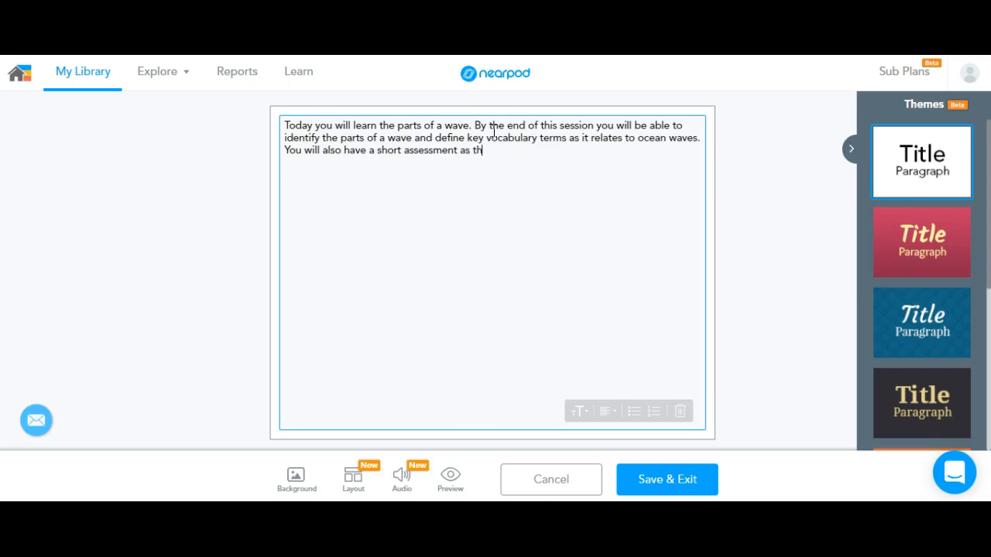
{"action": "type", "text": "e end to verify your understan"}
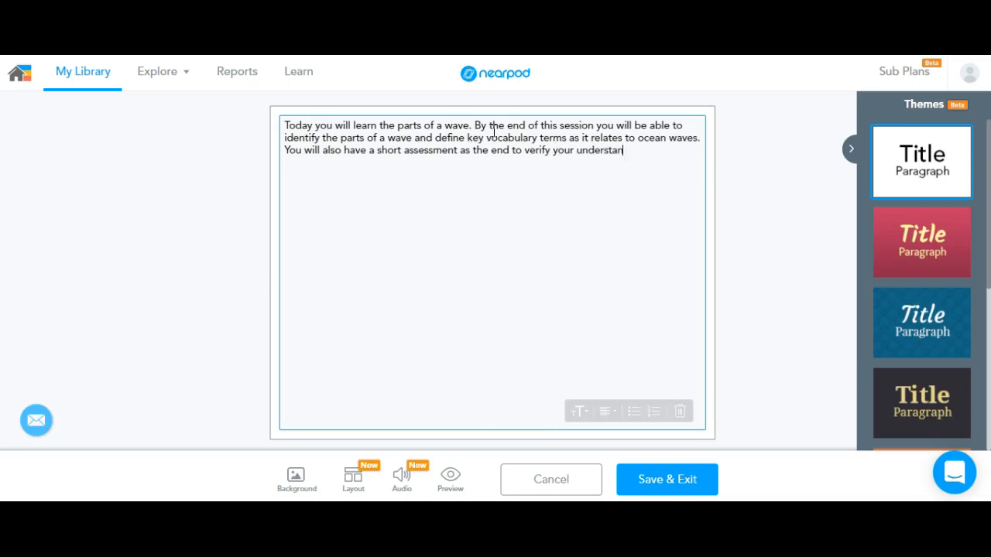
{"action": "type", "text": "ding of the"}
{"action": "type", "text": " subje"}
{"action": "type", "text": "ct"}
{"action": "type", "text": ">"}
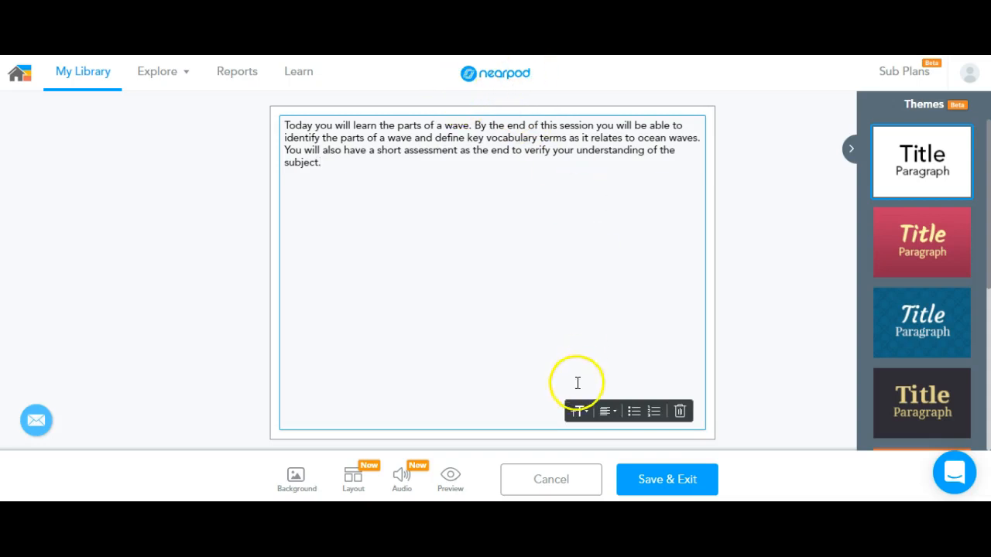
Set the text size of the slide's entire paragraph to Large.
{"action": "triple_click", "coordinate": [331, 164]}
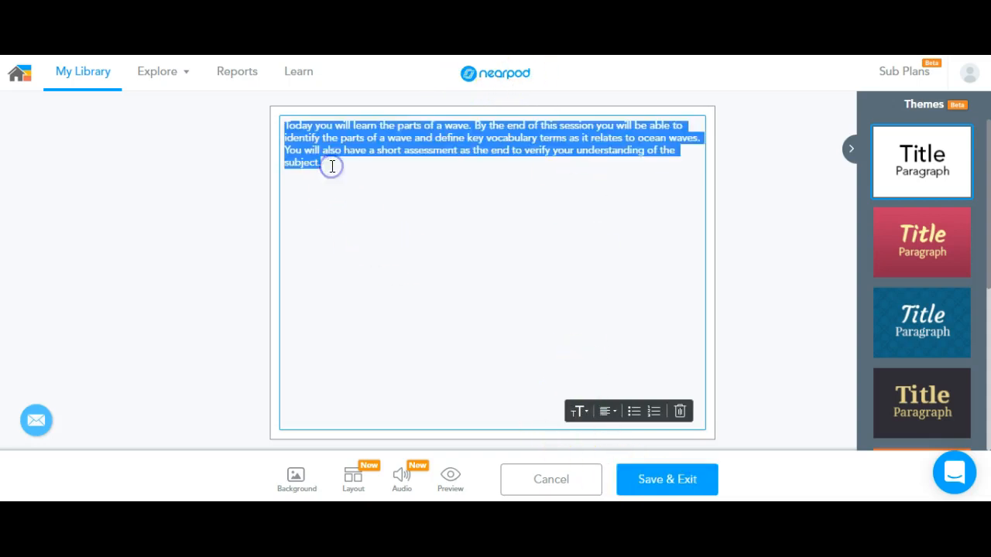
{"action": "left_click", "coordinate": [577, 411]}
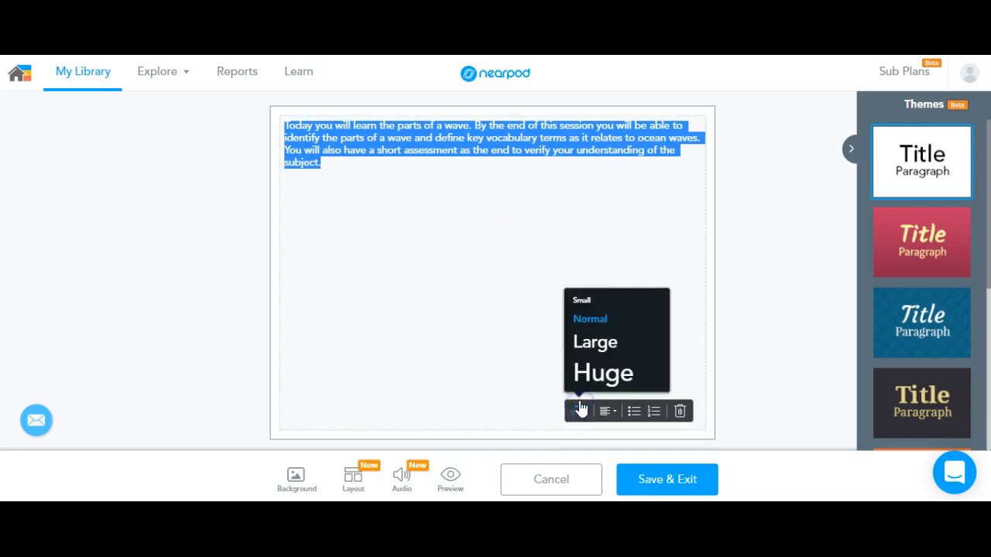
{"action": "left_click", "coordinate": [588, 347]}
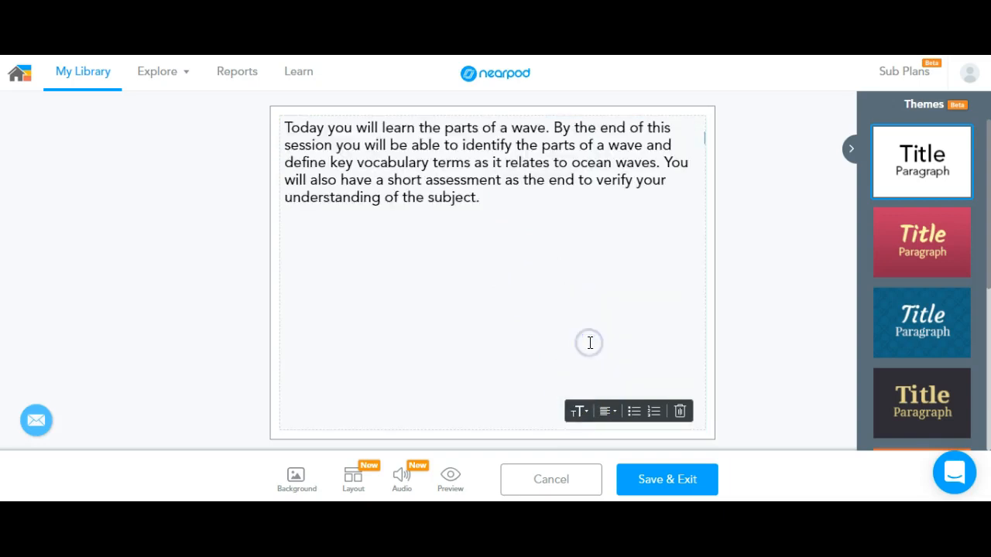
{"action": "left_click", "coordinate": [608, 412]}
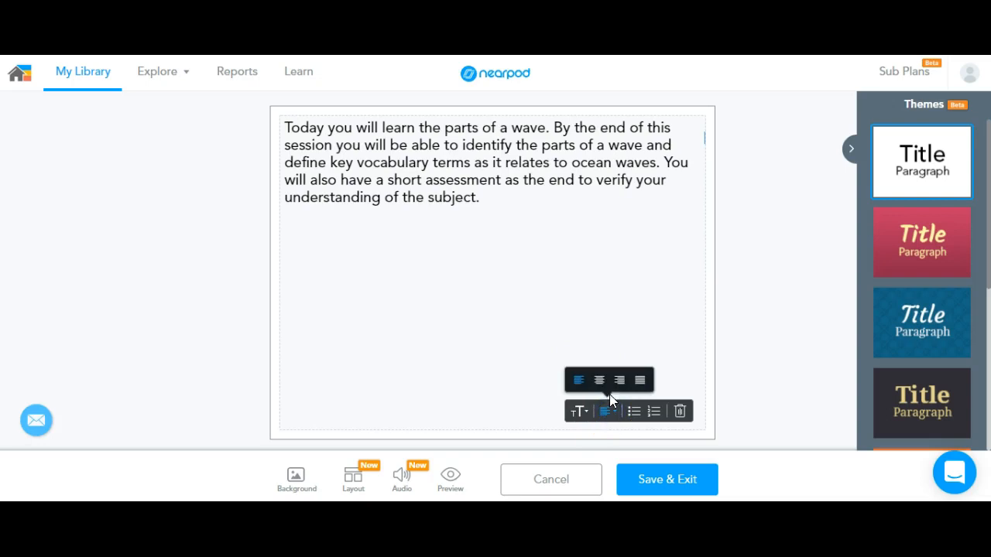
{"action": "left_click", "coordinate": [669, 319]}
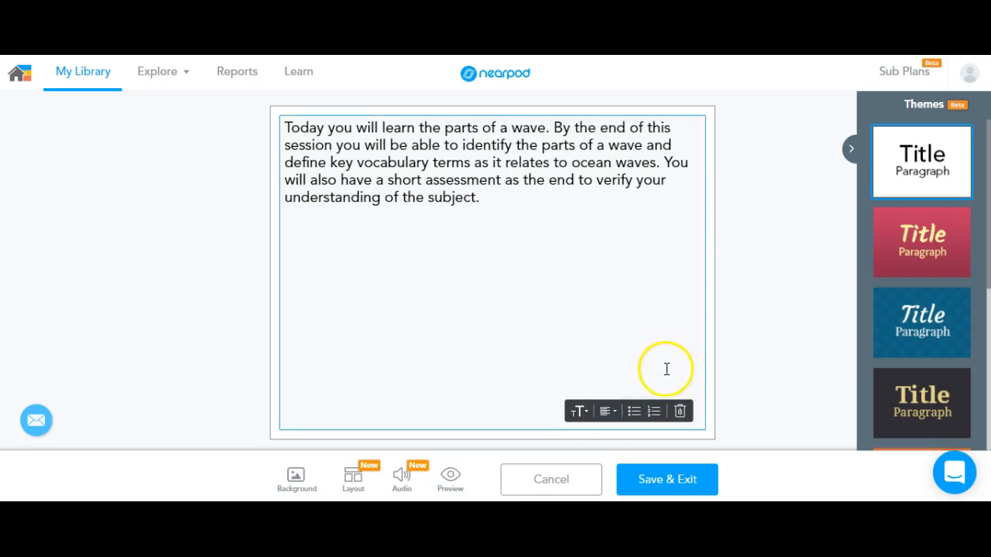
Save the learning objectives slide and return to the lesson's slide overview.
{"action": "left_click", "coordinate": [667, 479]}
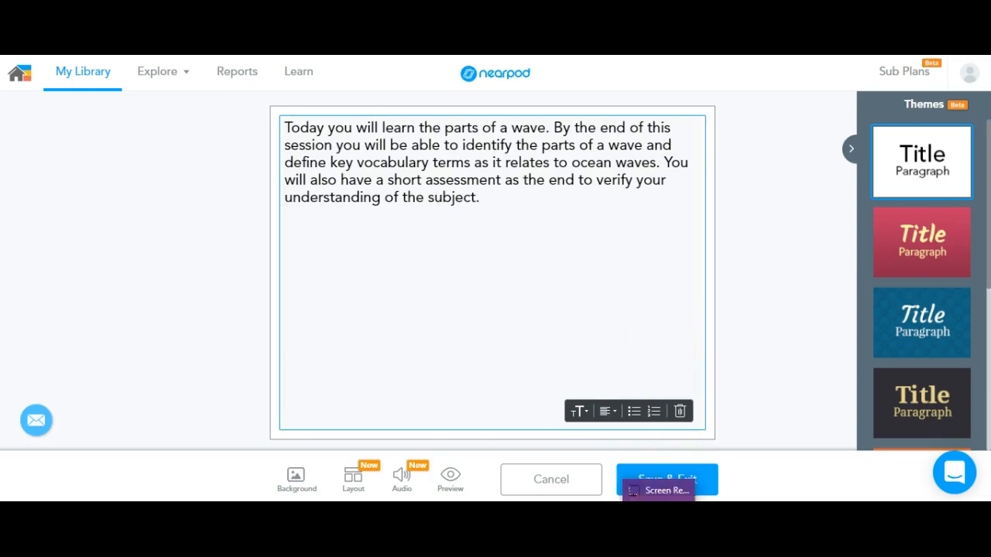
{"action": "left_click", "coordinate": [696, 474]}
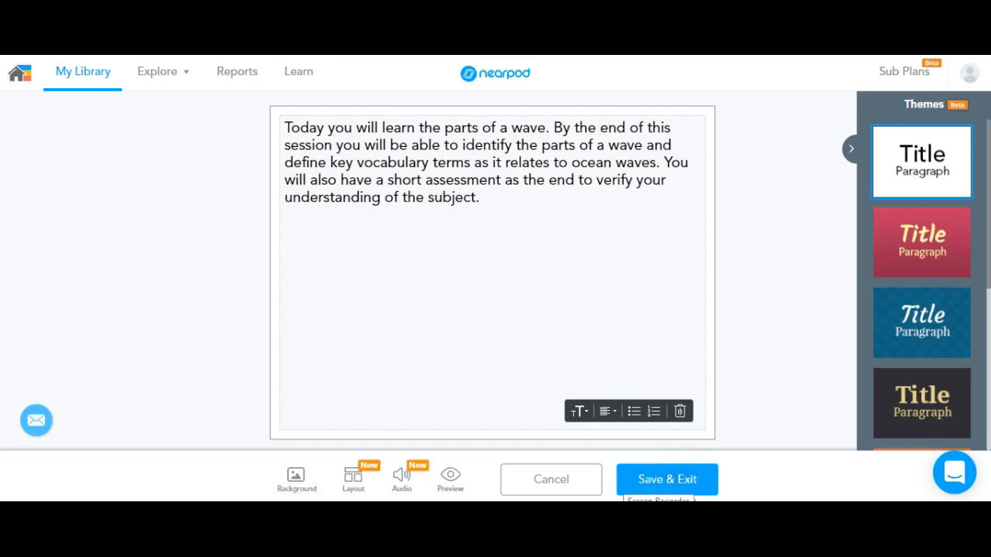
{"action": "left_click", "coordinate": [635, 481]}
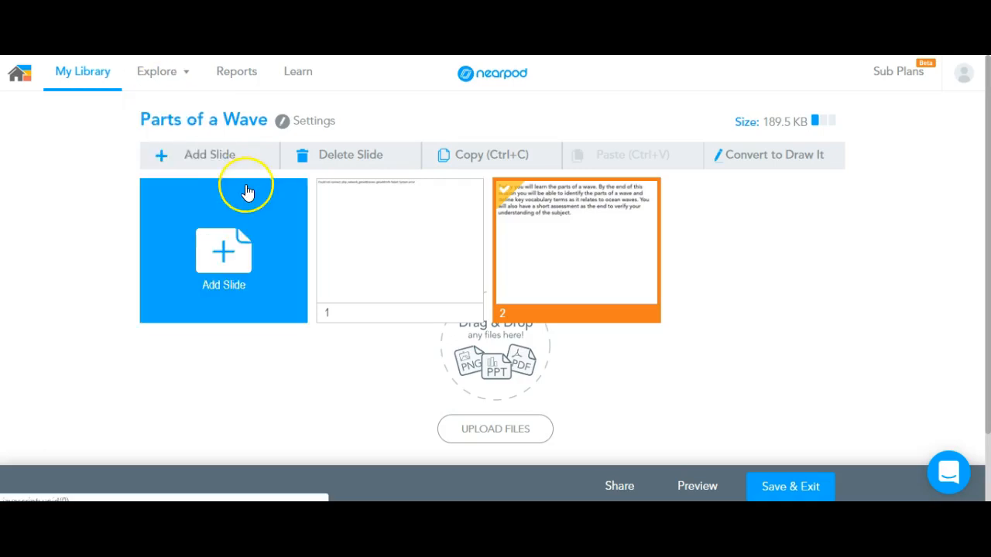
Add a new activity slide of the Open Ended Question type to the lesson.
{"action": "left_click", "coordinate": [225, 161]}
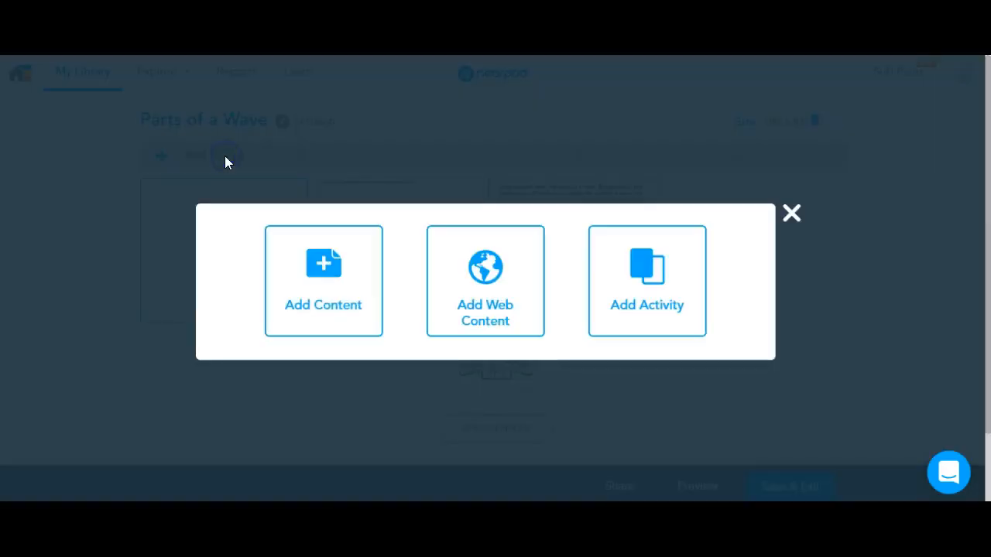
{"action": "left_click", "coordinate": [609, 290]}
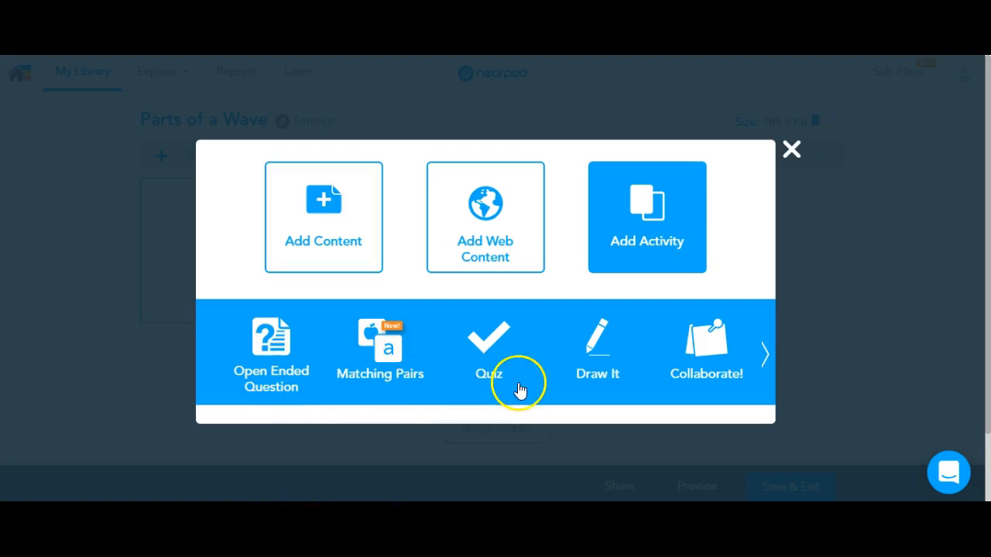
{"action": "left_click", "coordinate": [765, 353]}
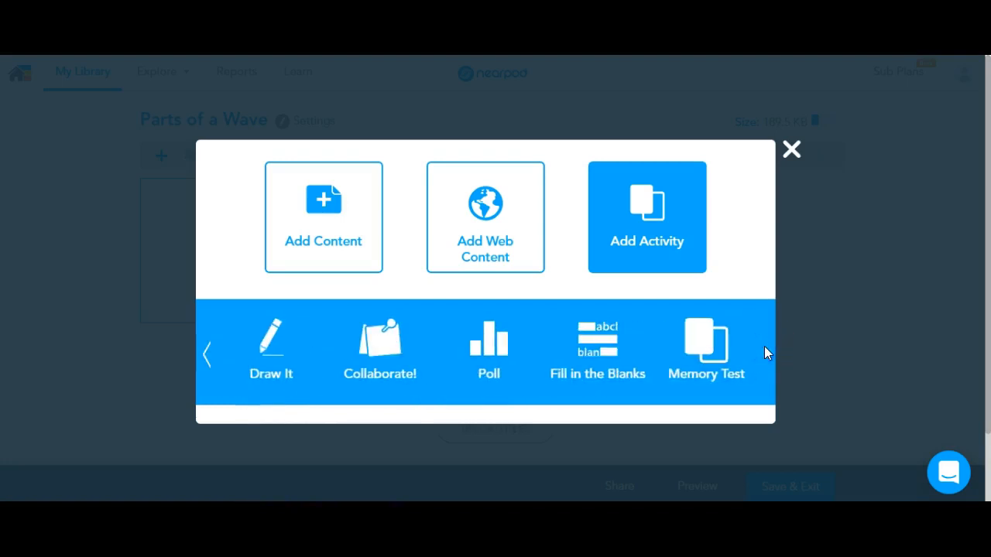
{"action": "left_click", "coordinate": [215, 356]}
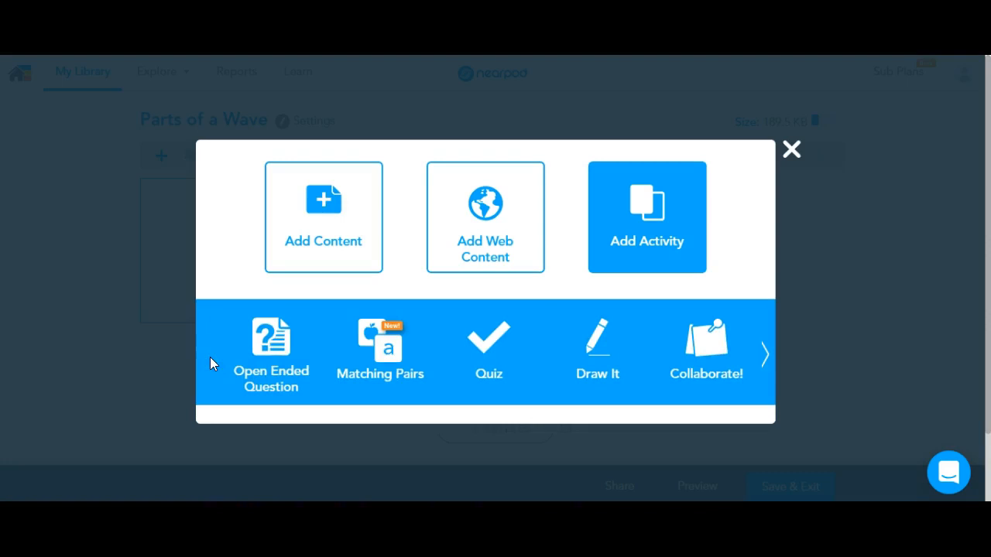
{"action": "left_click", "coordinate": [283, 334]}
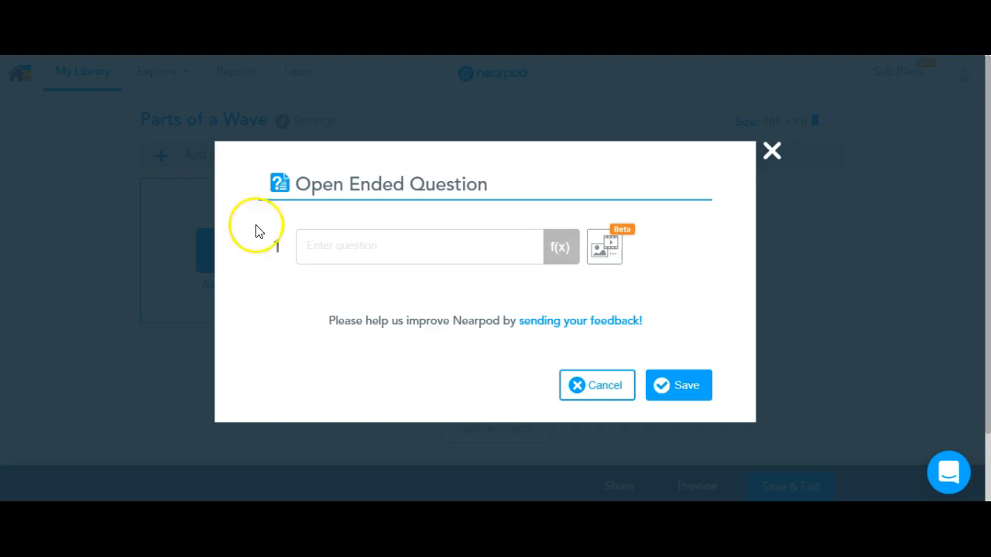
Enter "What is a crest?" as the open-ended question and save the activity.
{"action": "left_click", "coordinate": [343, 248]}
{"action": "type", "text": "WHat"}
{"action": "key", "text": "BackSpace"}
{"action": "key", "text": "BackSpace"}
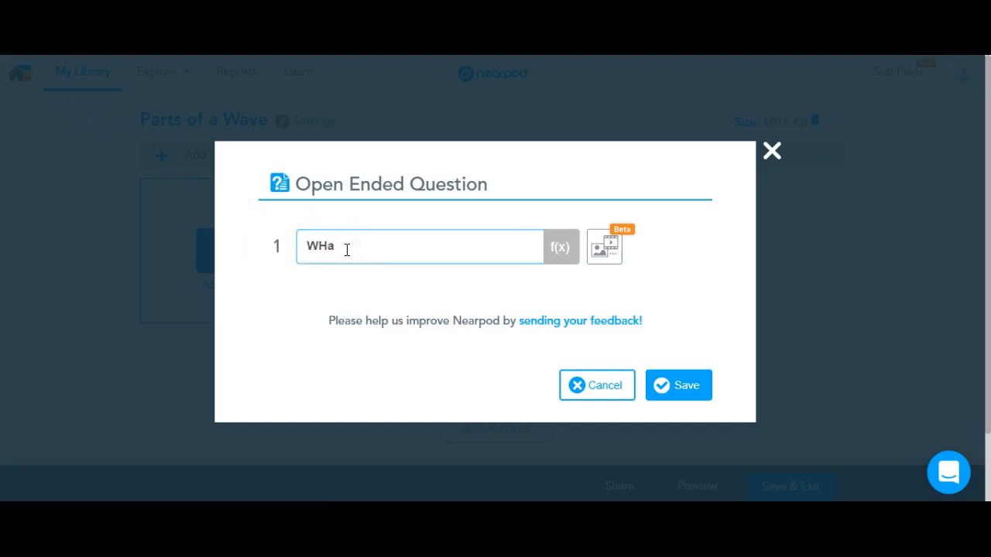
{"action": "type", "text": "hat is a crest?"}
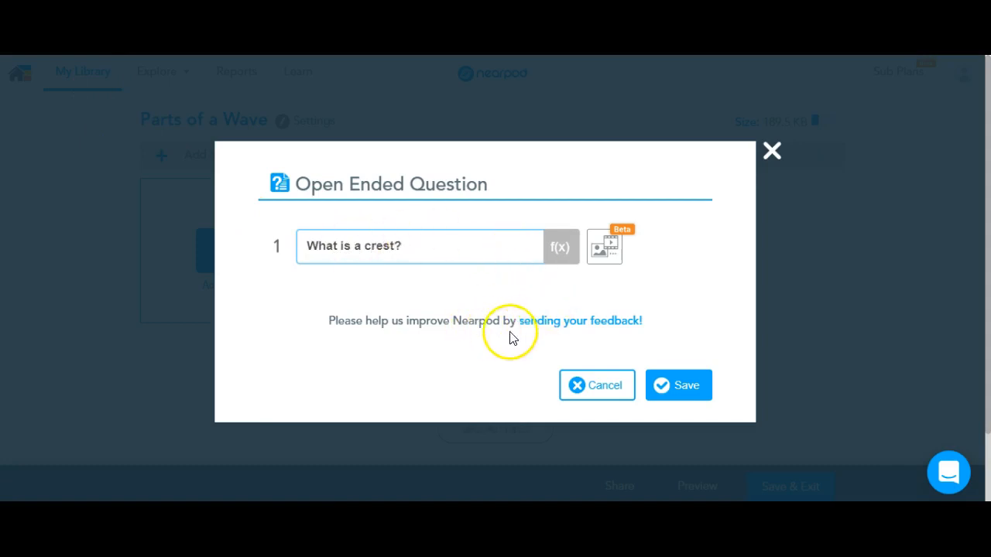
{"action": "left_click", "coordinate": [674, 387]}
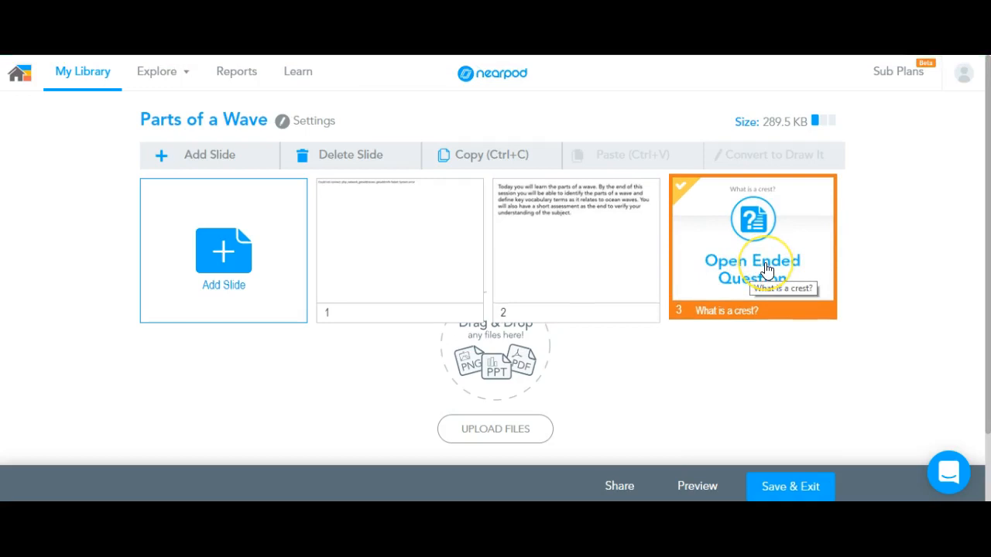
Add another Open Ended Question activity and enter "What is a trough?" as its question.
{"action": "left_click", "coordinate": [211, 154]}
{"action": "left_click", "coordinate": [631, 304]}
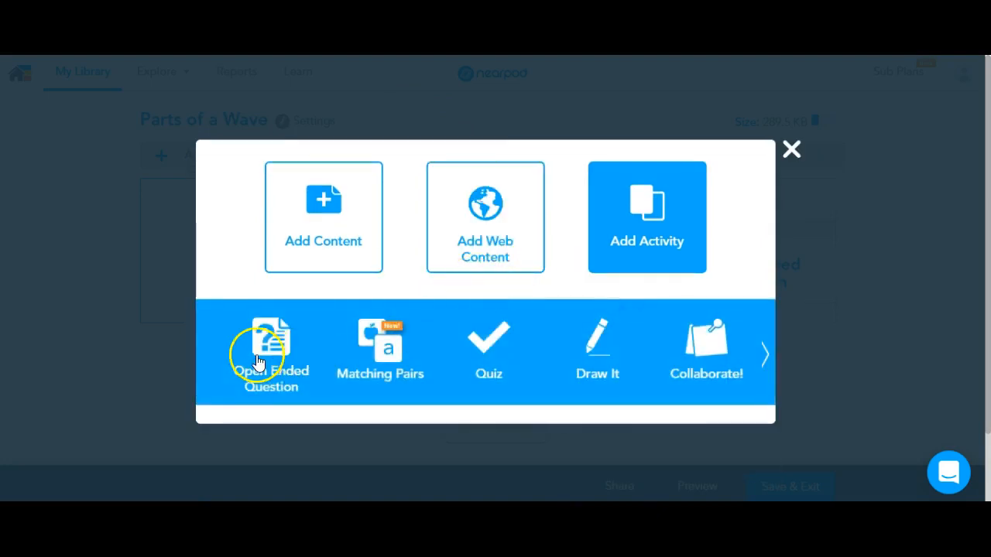
{"action": "left_click", "coordinate": [257, 356]}
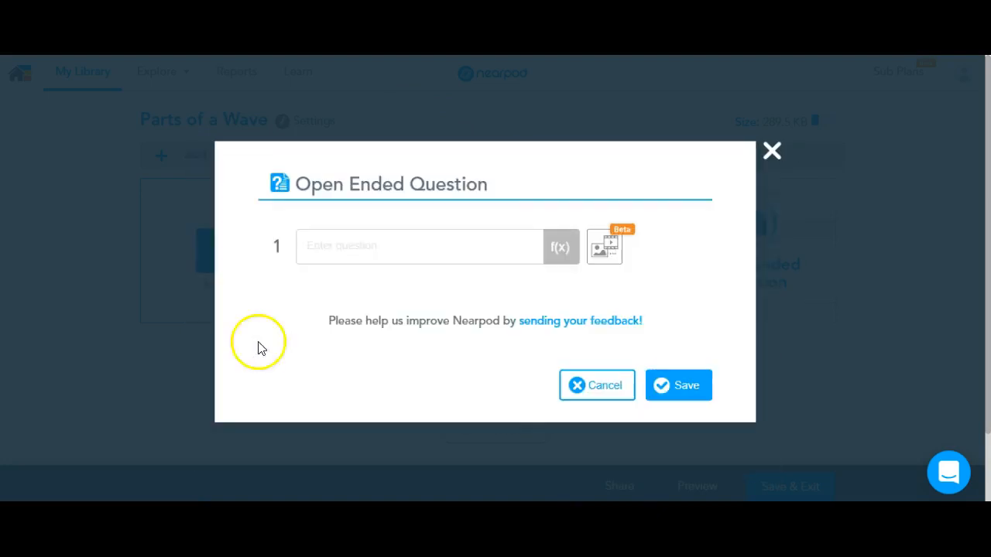
{"action": "left_click", "coordinate": [336, 254]}
{"action": "left_click", "coordinate": [336, 254]}
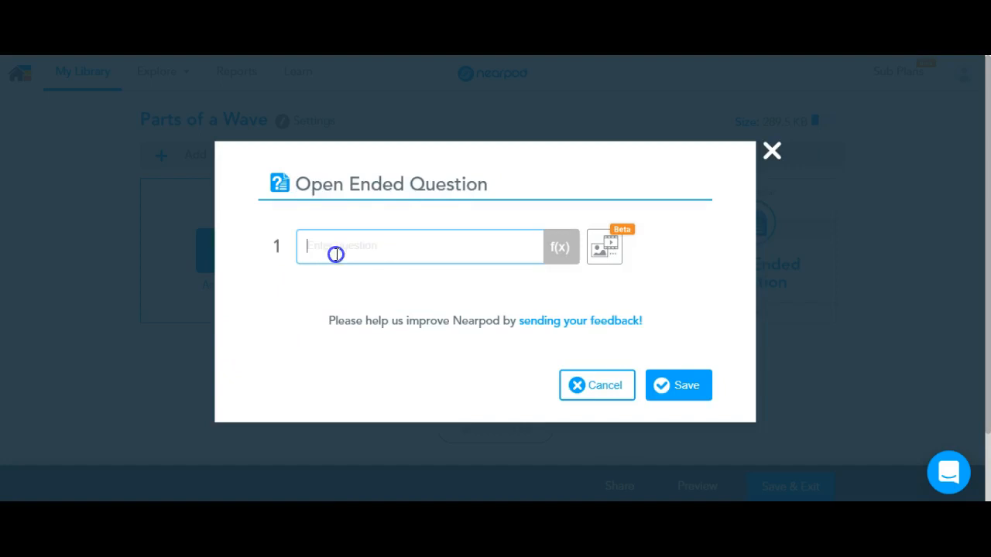
{"action": "type", "text": "What is a trough?"}
{"action": "left_click", "coordinate": [695, 391]}
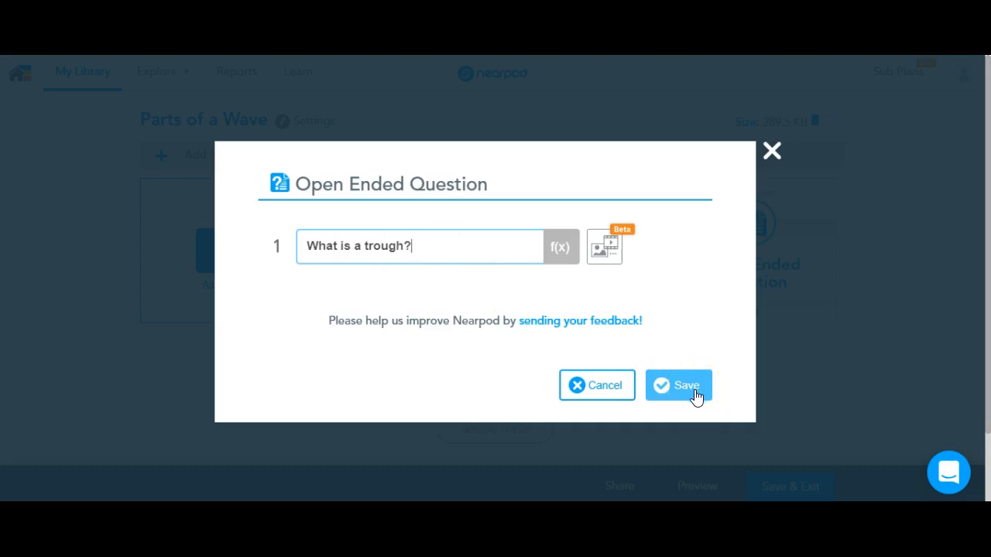
{"action": "left_click", "coordinate": [608, 246]}
{"action": "left_click", "coordinate": [609, 249]}
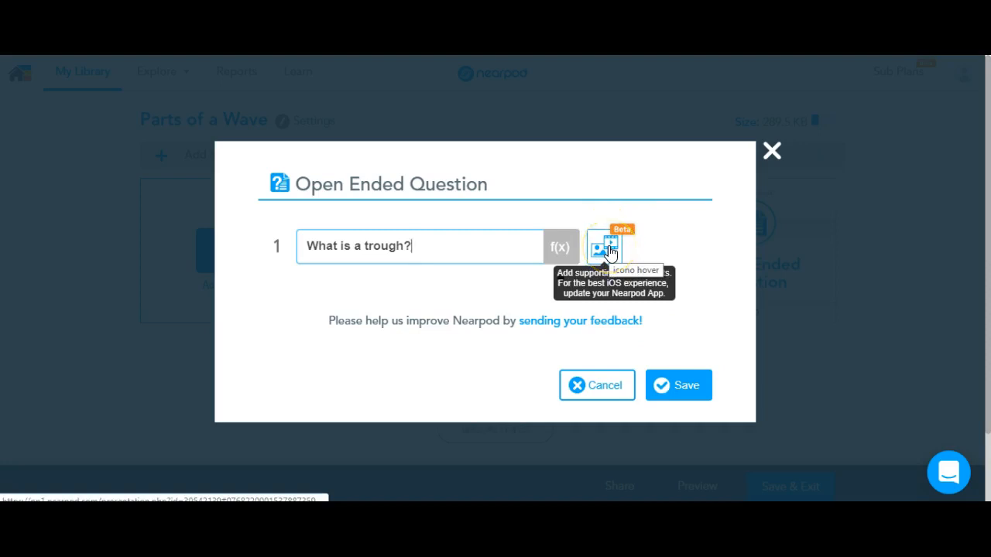
{"action": "left_click", "coordinate": [610, 250]}
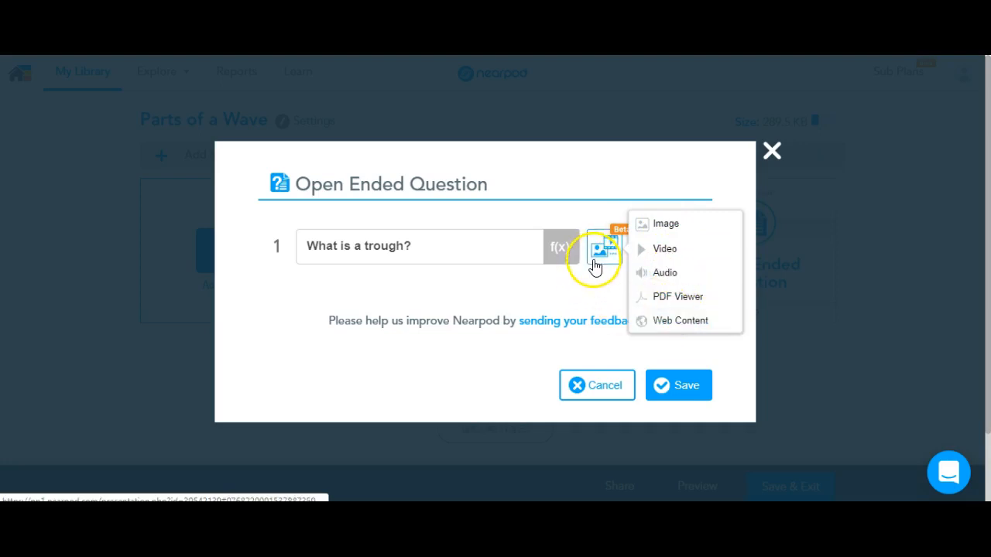
{"action": "left_click", "coordinate": [644, 321]}
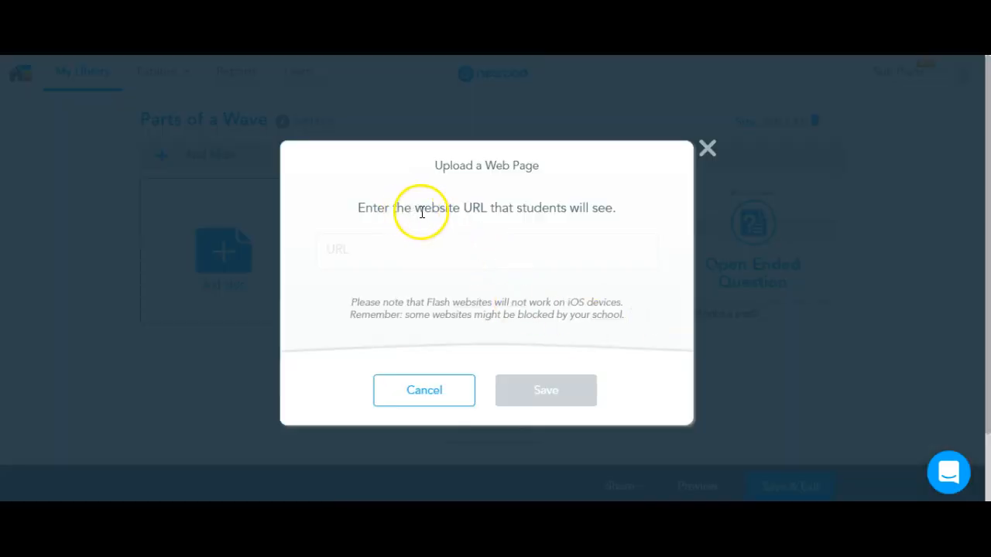
{"action": "left_click", "coordinate": [408, 252]}
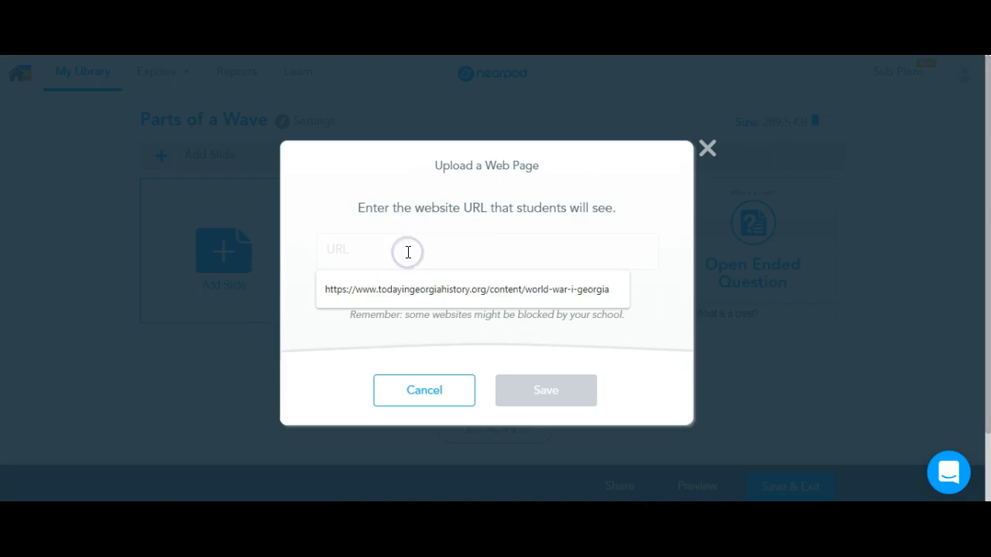
{"action": "type", "text": "htt"}
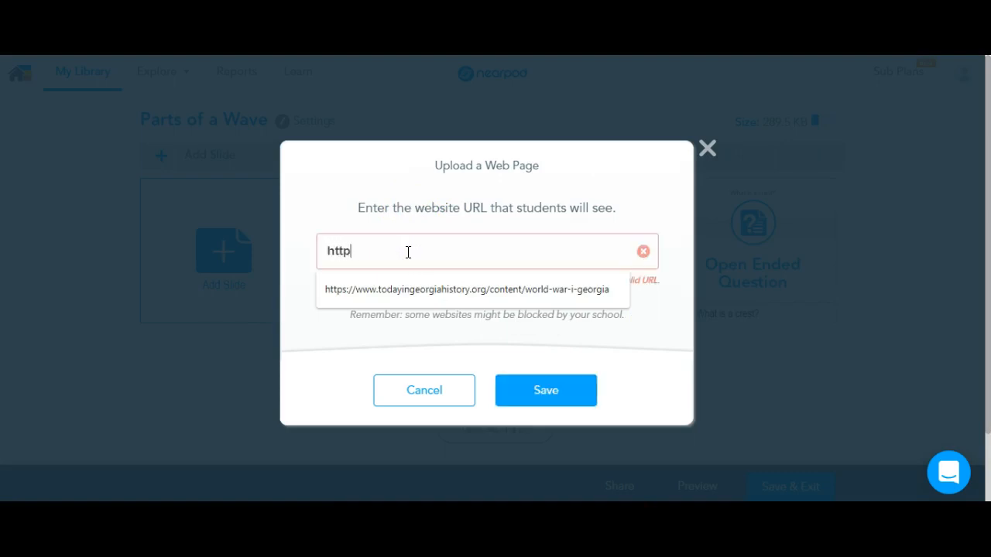
{"action": "type", "text": "p://math"}
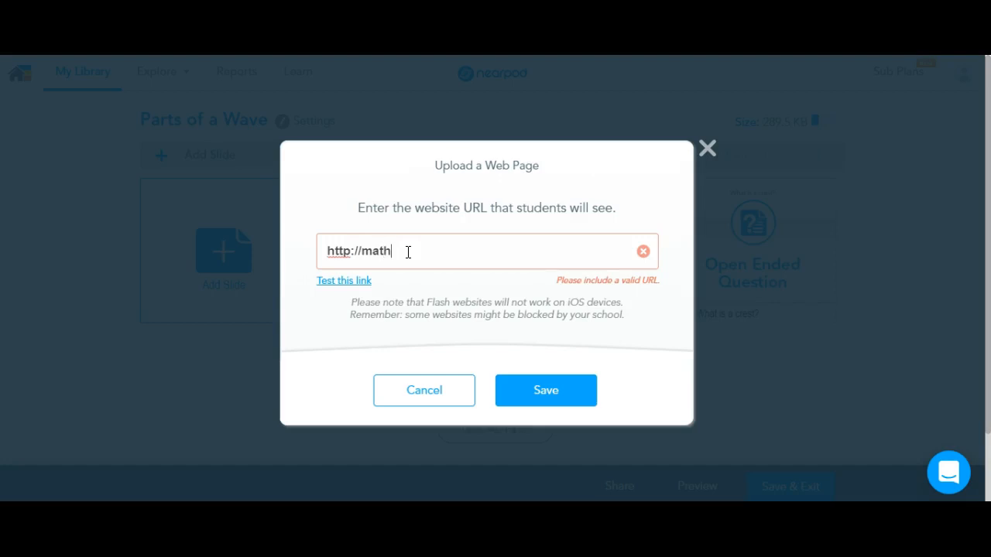
{"action": "type", "text": "xscience.com/wave_parts.html"}
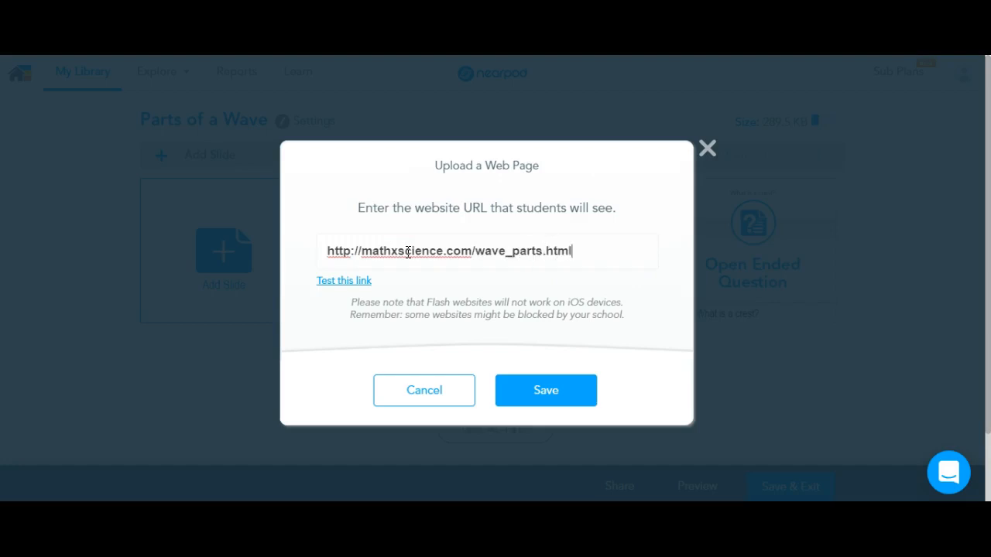
Test the web page link, look over the page's wave diagram and definitions, and close the page.
{"action": "left_click", "coordinate": [331, 291]}
{"action": "left_click", "coordinate": [332, 280]}
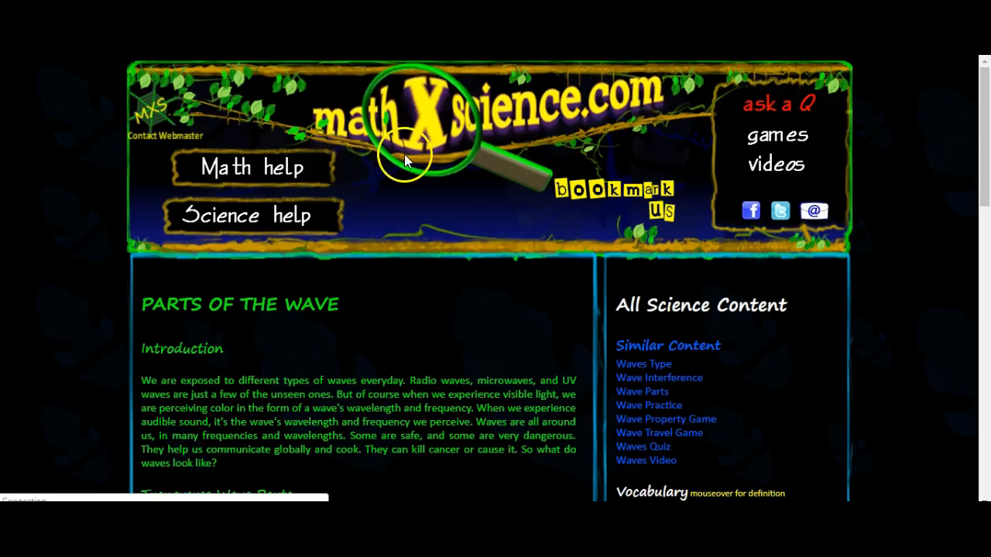
{"action": "left_click_drag", "start_coordinate": [985, 157], "coordinate": [988, 275]}
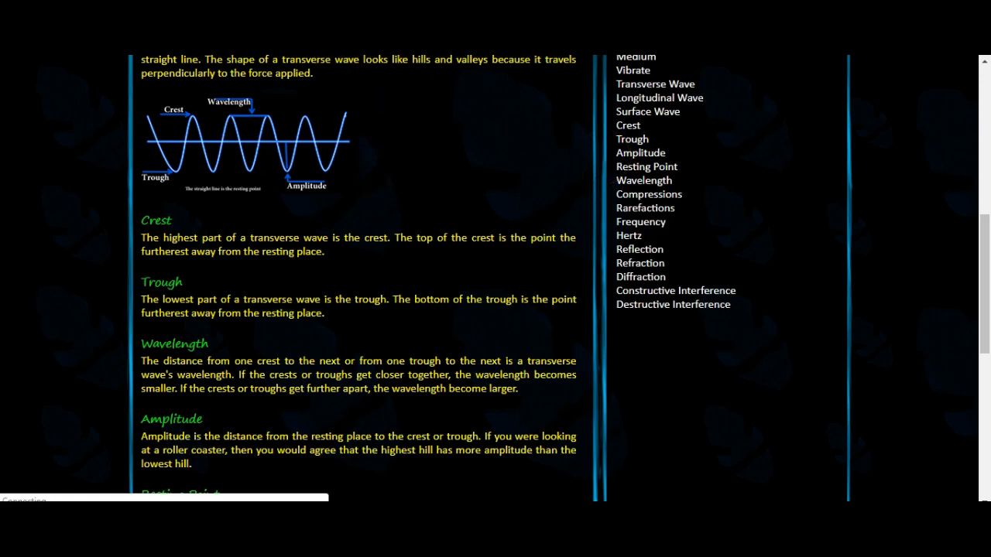
{"action": "key", "text": "ctrl+w"}
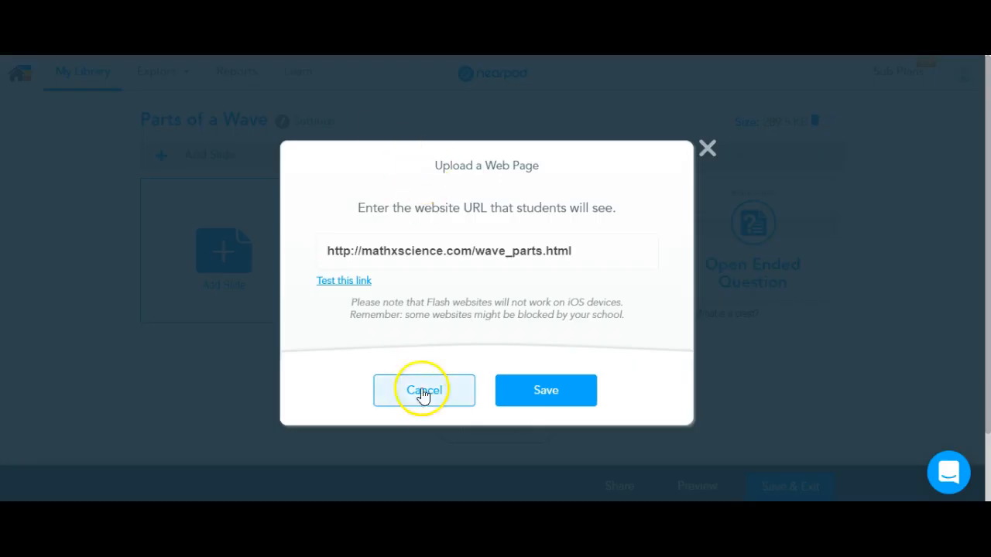
Save the web page reference and the "What is a trough?" open-ended question.
{"action": "left_click", "coordinate": [519, 396]}
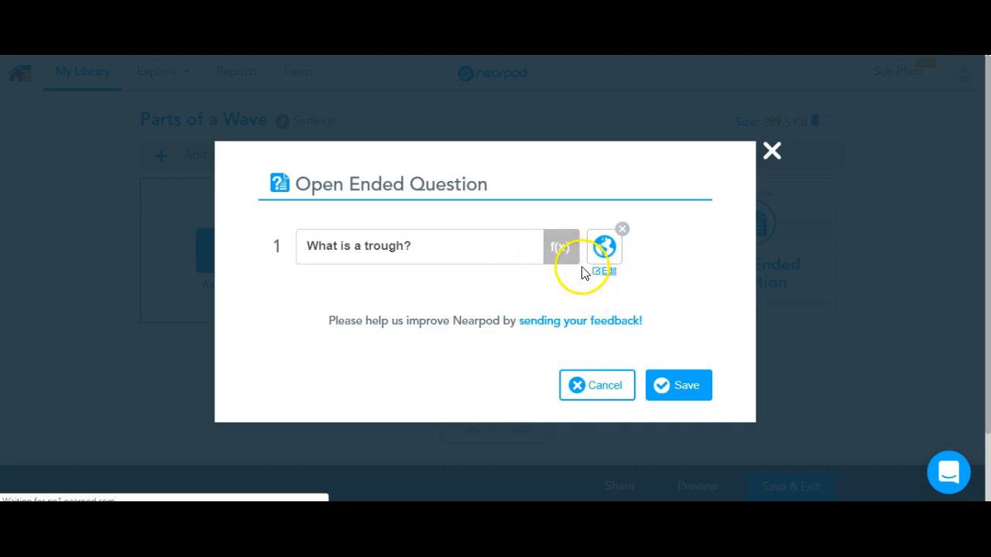
{"action": "left_click", "coordinate": [689, 390]}
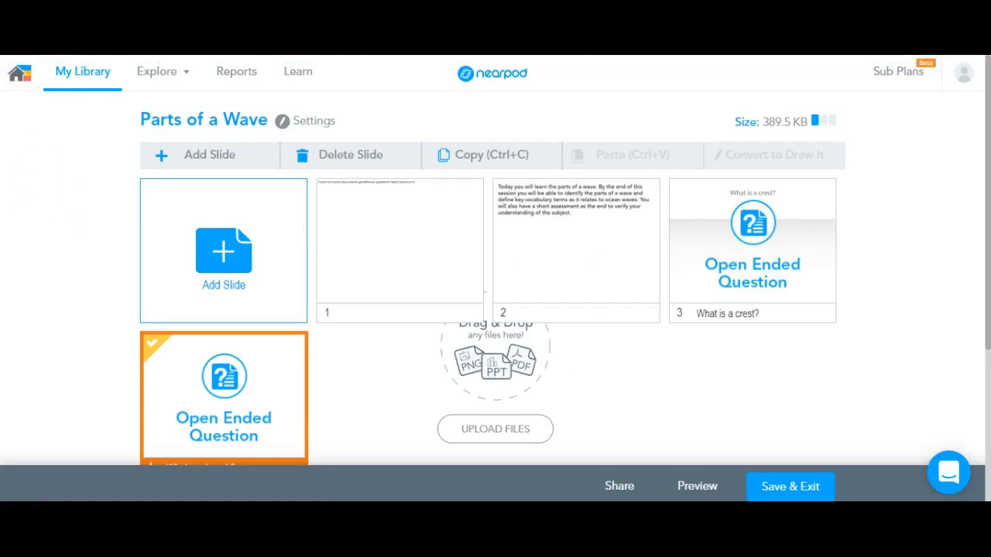
{"action": "left_click", "coordinate": [705, 459]}
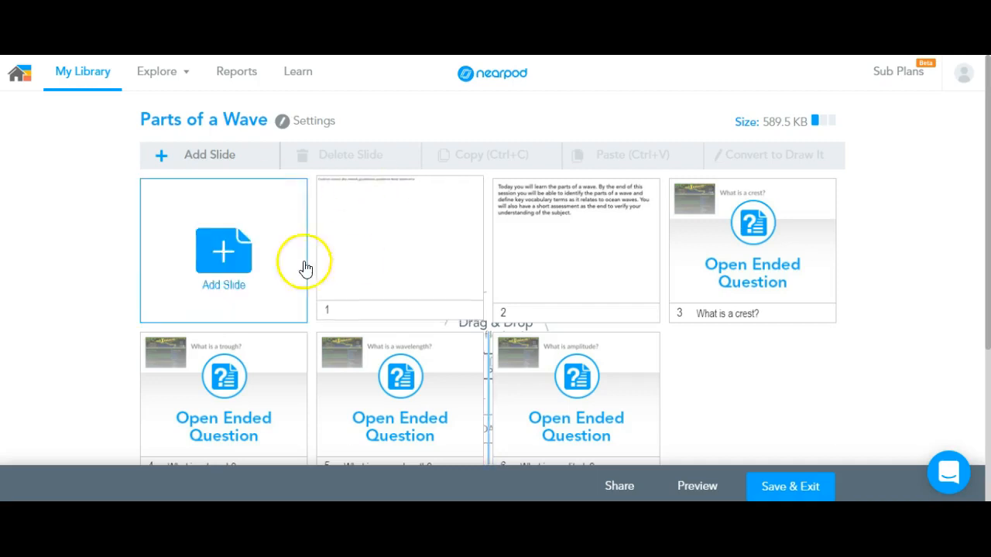
{"action": "left_click", "coordinate": [207, 252]}
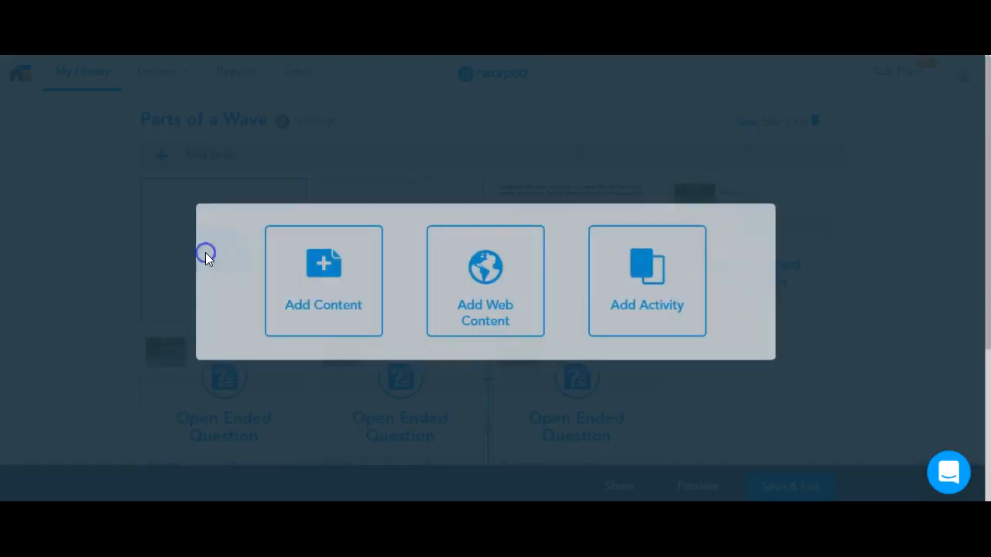
{"action": "left_click", "coordinate": [484, 294]}
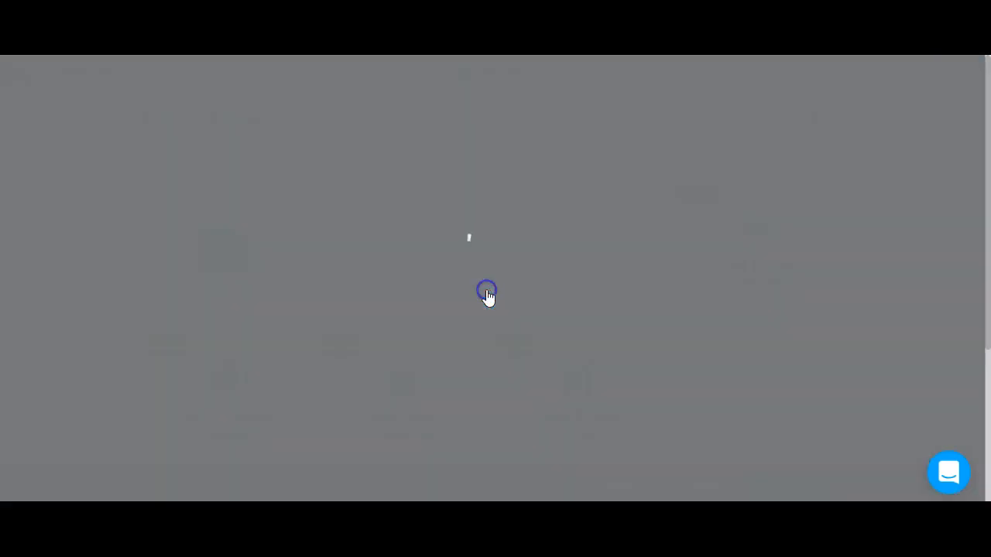
{"action": "left_click", "coordinate": [390, 223]}
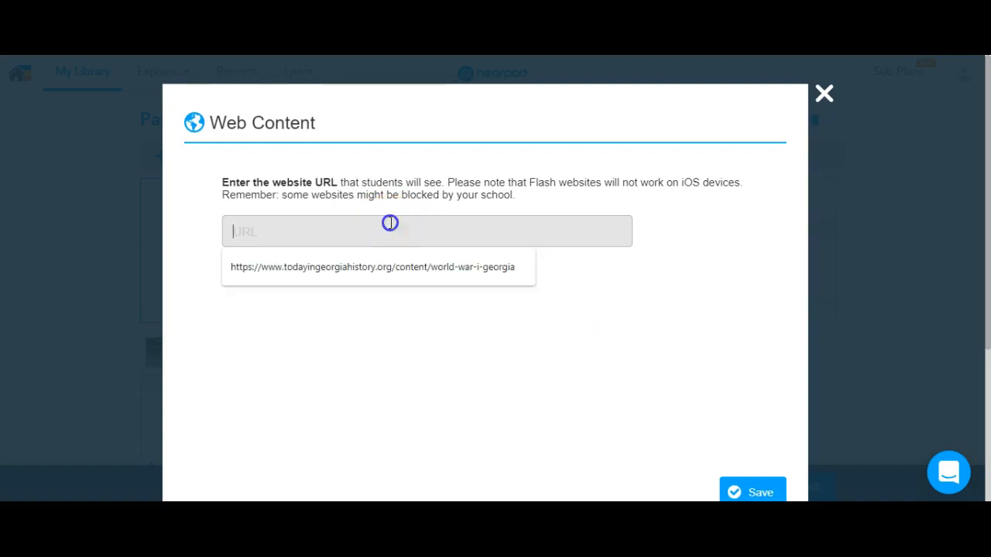
{"action": "type", "text": "https://www.youtube.com/watch?v=71TyIdrjgMs"}
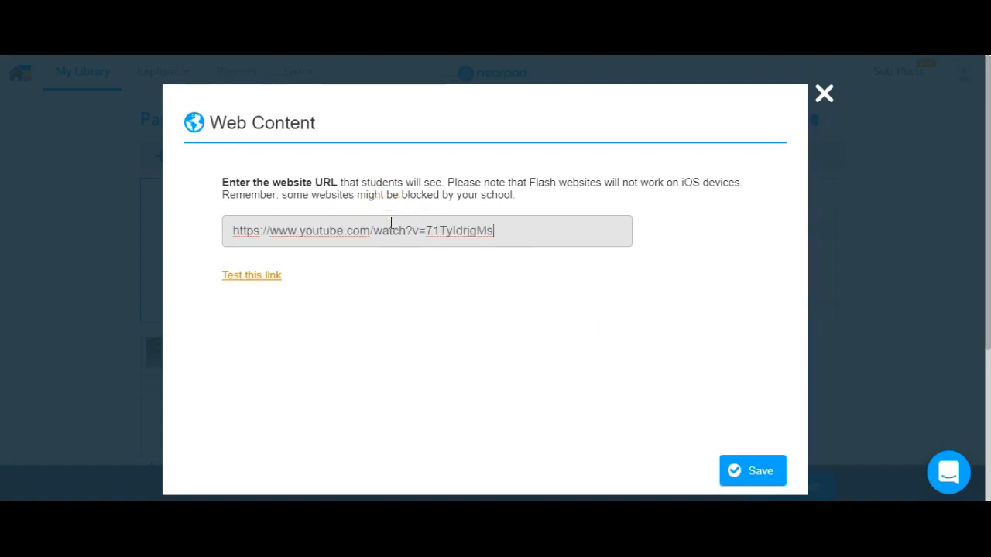
Test the YouTube video link, close the opened page, and save the Web Content slide.
{"action": "left_click", "coordinate": [257, 276]}
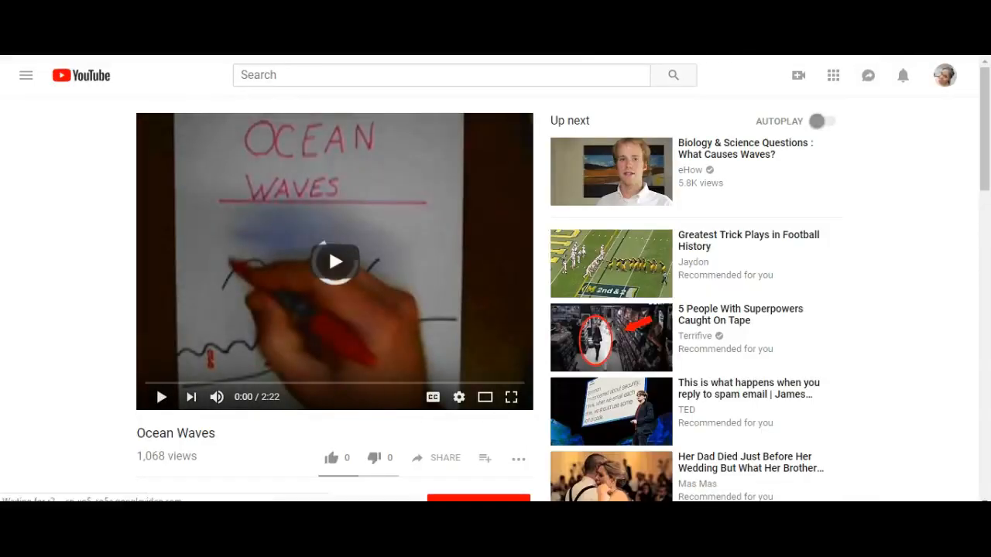
{"action": "key", "text": "ctrl+w"}
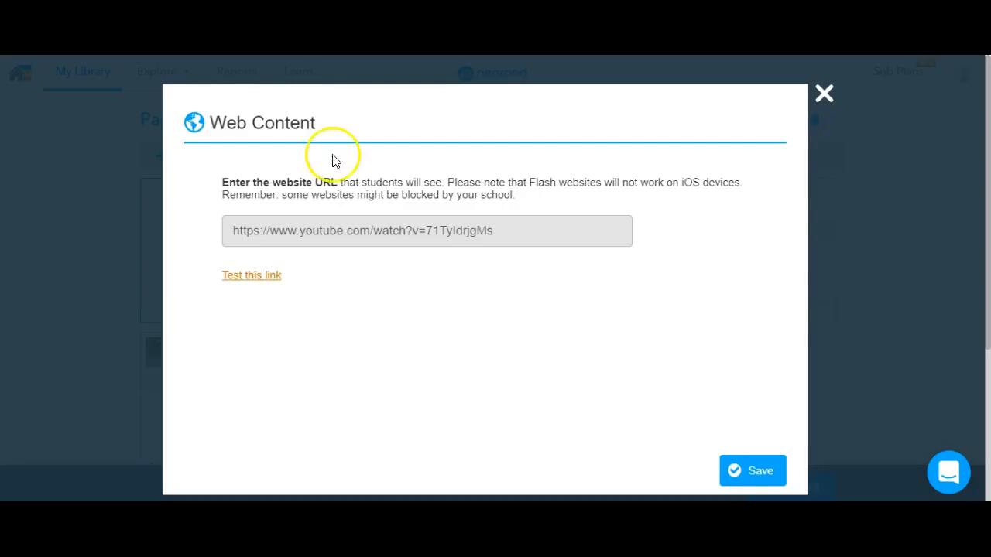
{"action": "left_click", "coordinate": [760, 472]}
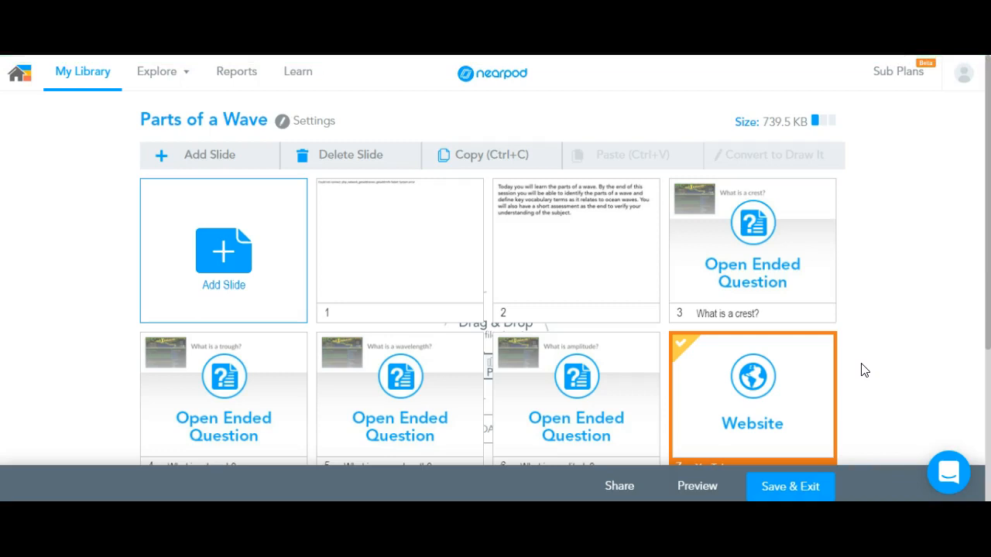
Add a Draw It activity to the lesson after the YouTube web content slide.
{"action": "mouse_move", "coordinate": [988, 276]}
{"action": "left_mouse_down"}
{"action": "mouse_move", "coordinate": [989, 361]}
{"action": "mouse_move", "coordinate": [988, 273]}
{"action": "left_mouse_up"}
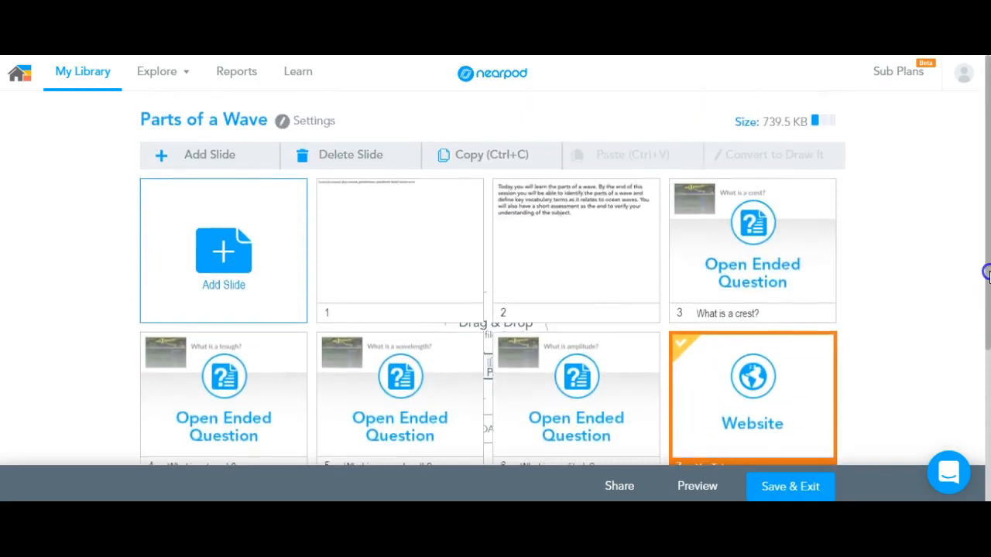
{"action": "left_click", "coordinate": [197, 157]}
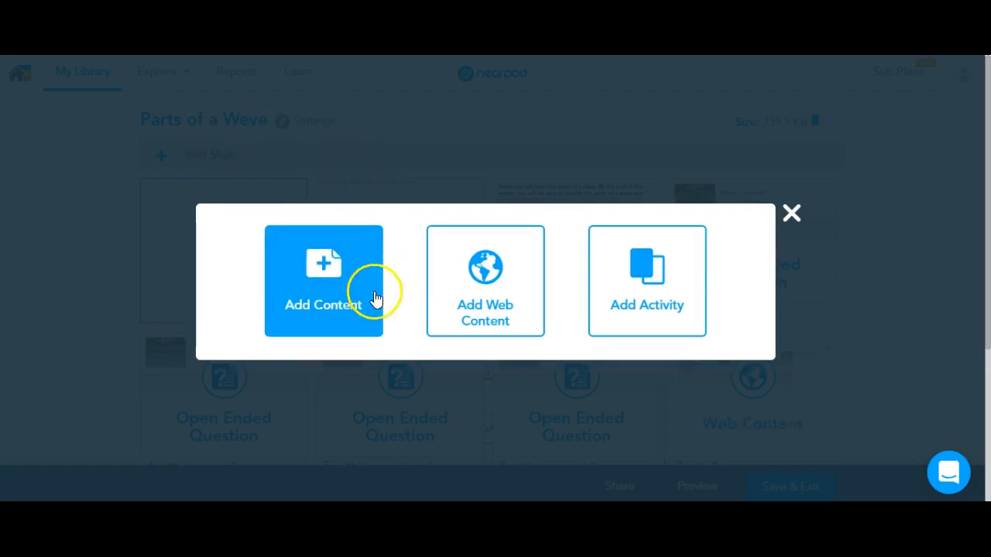
{"action": "left_click", "coordinate": [605, 314]}
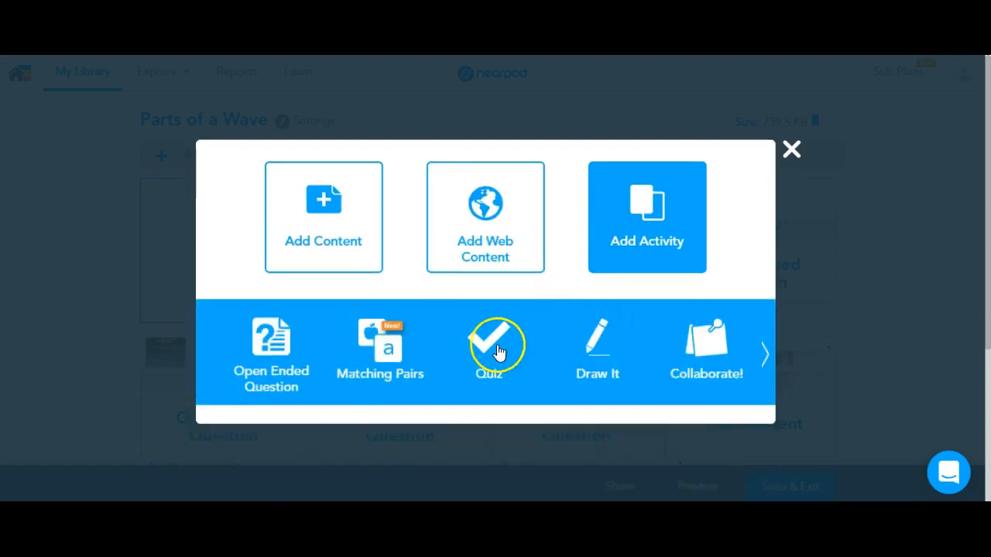
{"action": "left_click", "coordinate": [594, 343]}
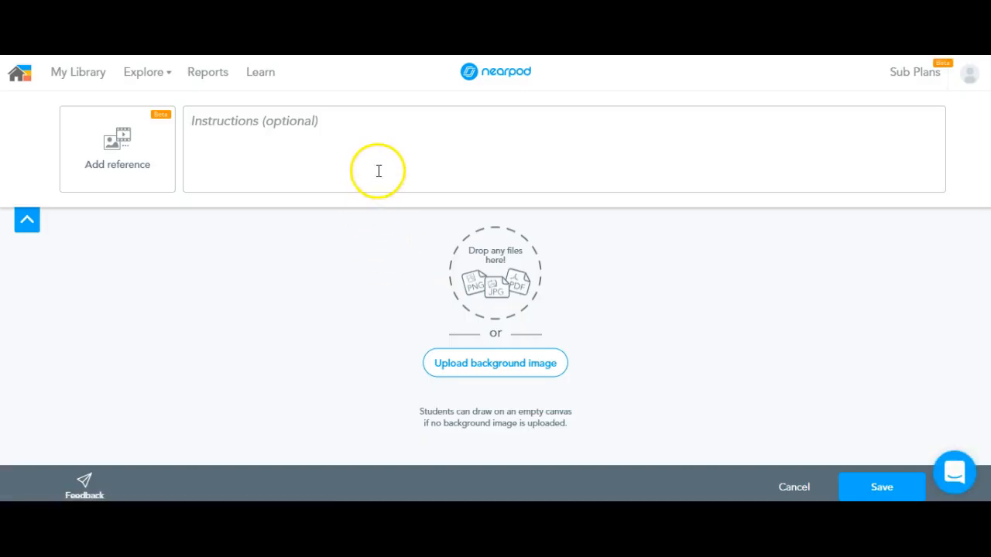
Enter "Please draw an ocean wave and label the parts using the key vocabulary terms that you just learned." as instructions and save.
{"action": "left_click", "coordinate": [378, 169]}
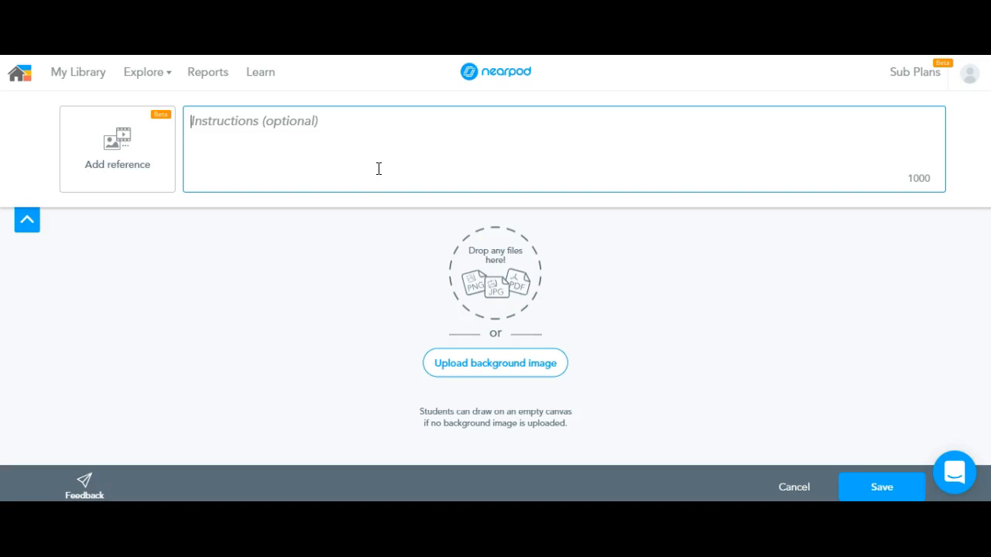
{"action": "type", "text": "Plea"}
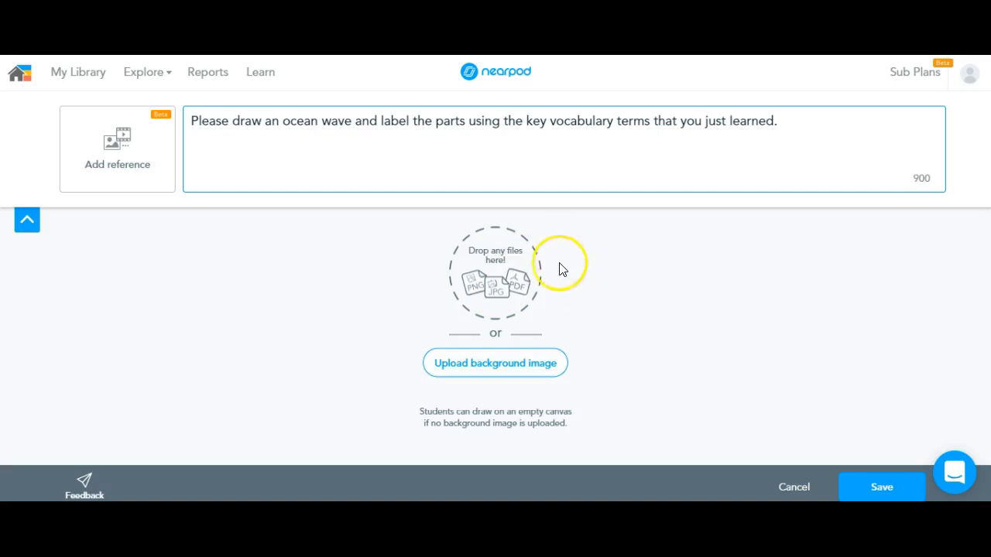
{"action": "left_click", "coordinate": [862, 487]}
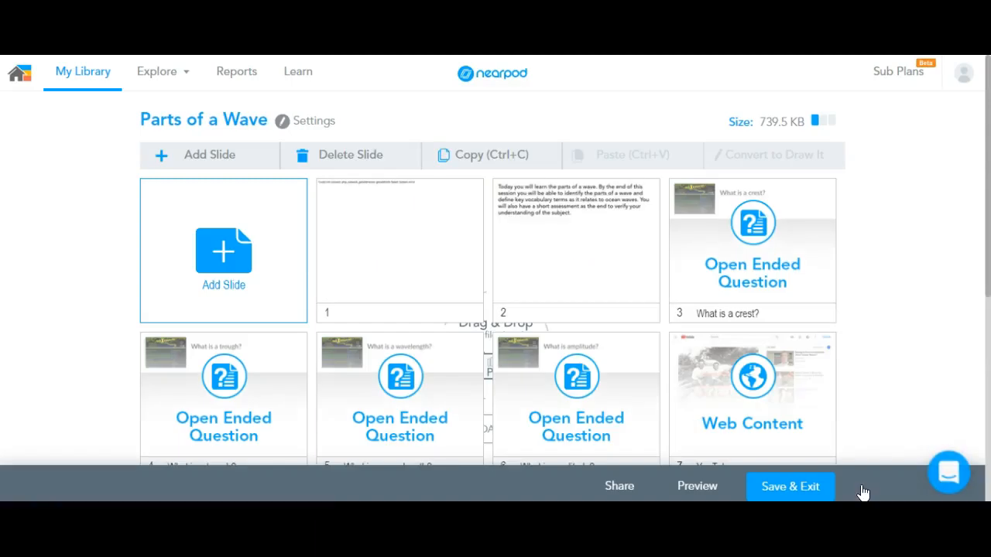
{"action": "left_click_drag", "start_coordinate": [988, 235], "coordinate": [983, 308]}
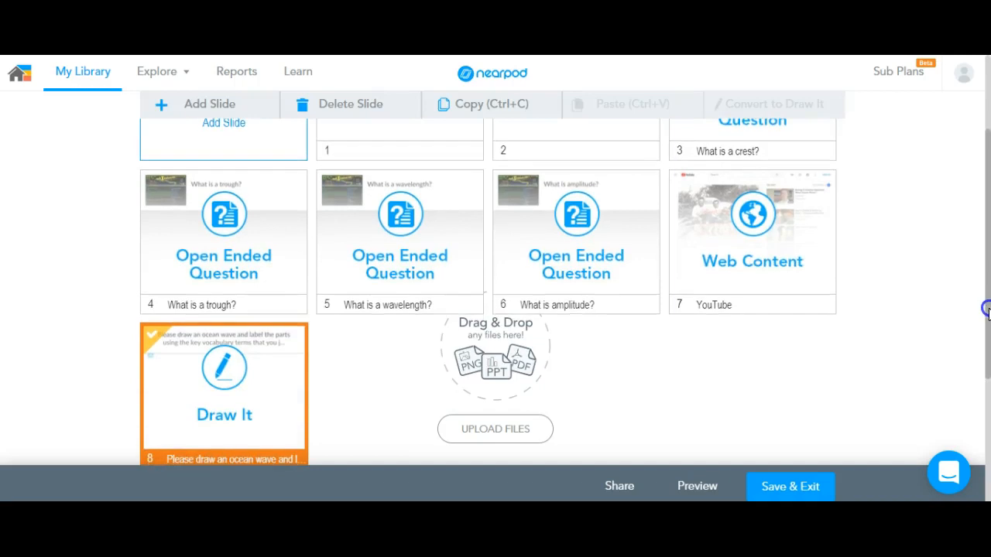
{"action": "left_click", "coordinate": [787, 486]}
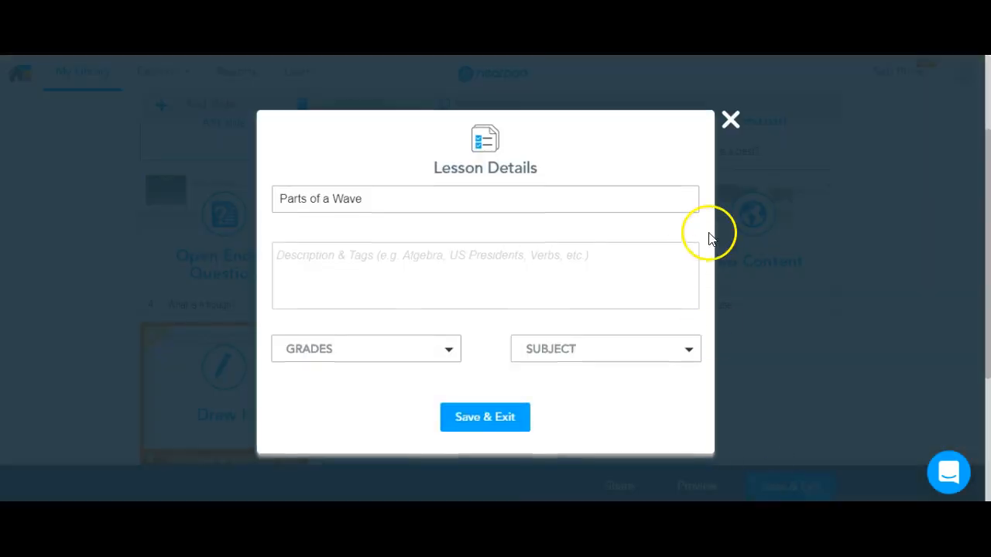
{"action": "left_click", "coordinate": [731, 118]}
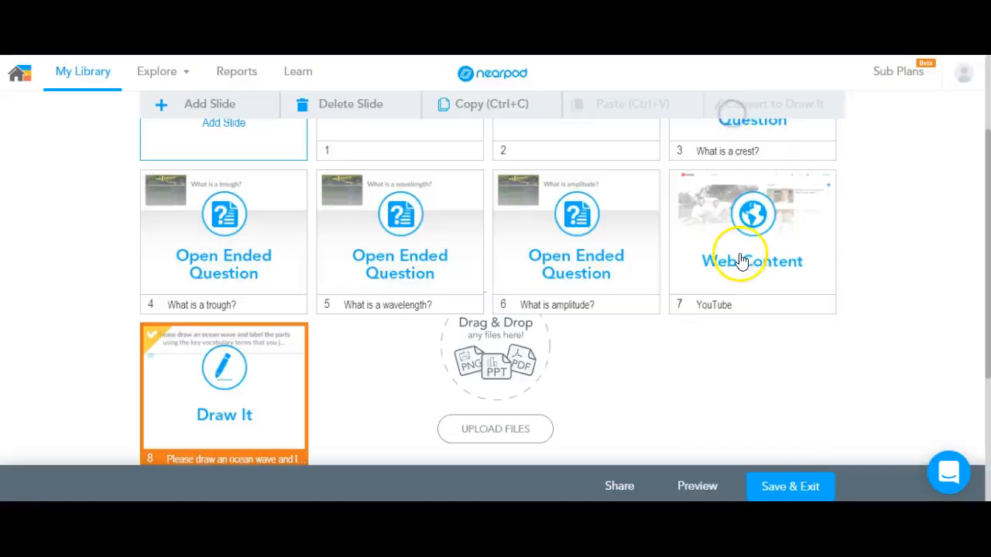
Open the student preview of the lesson and go back to the "Parts of a Wave" title slide.
{"action": "left_click", "coordinate": [694, 486]}
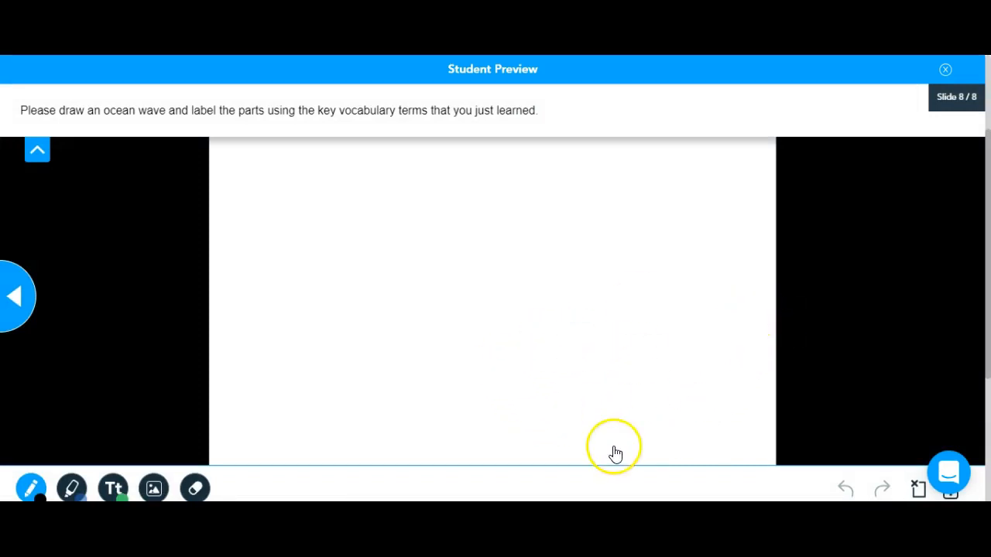
{"action": "left_click", "coordinate": [7, 294]}
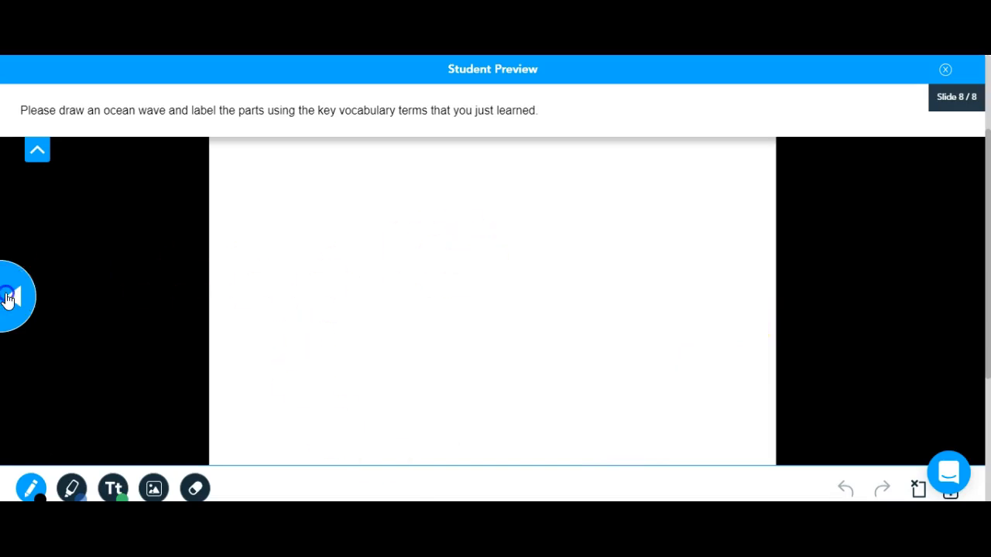
{"action": "left_click", "coordinate": [6, 295]}
{"action": "left_click", "coordinate": [6, 295]}
{"action": "left_click", "coordinate": [6, 295]}
{"action": "left_click", "coordinate": [6, 295]}
{"action": "left_click", "coordinate": [6, 295]}
{"action": "left_click", "coordinate": [6, 295]}
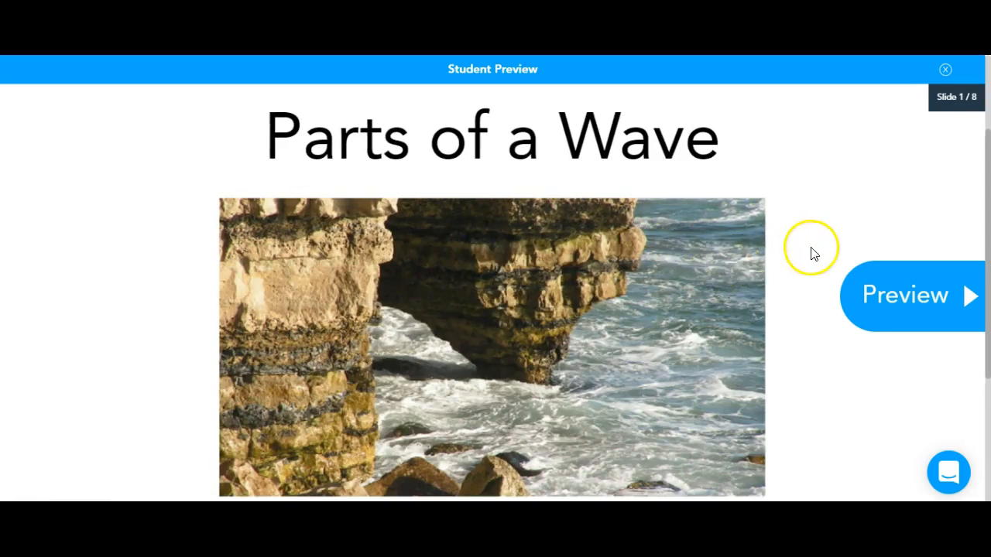
Advance the preview to the "What is a trough?" question, open its linked web page, and close that page.
{"action": "left_click", "coordinate": [866, 292]}
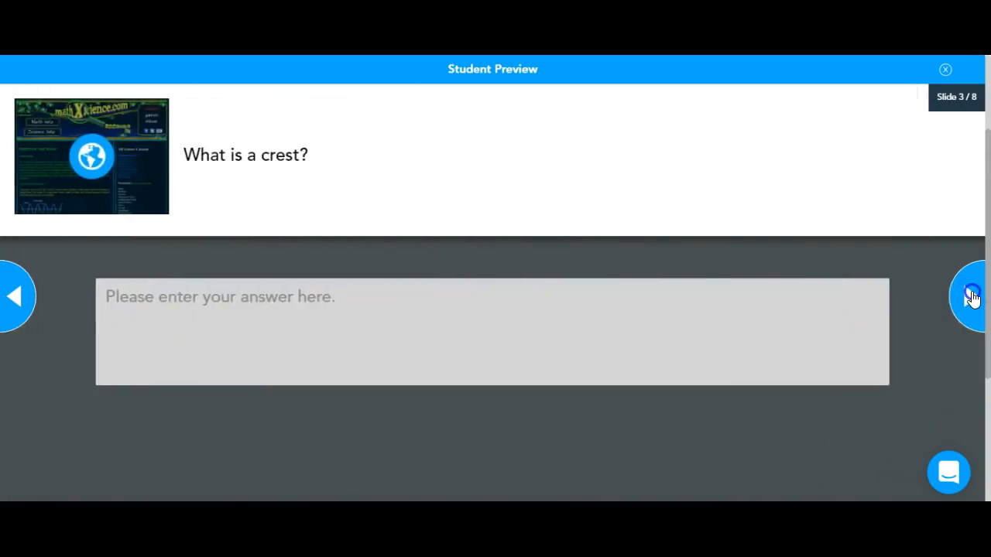
{"action": "left_click", "coordinate": [971, 297]}
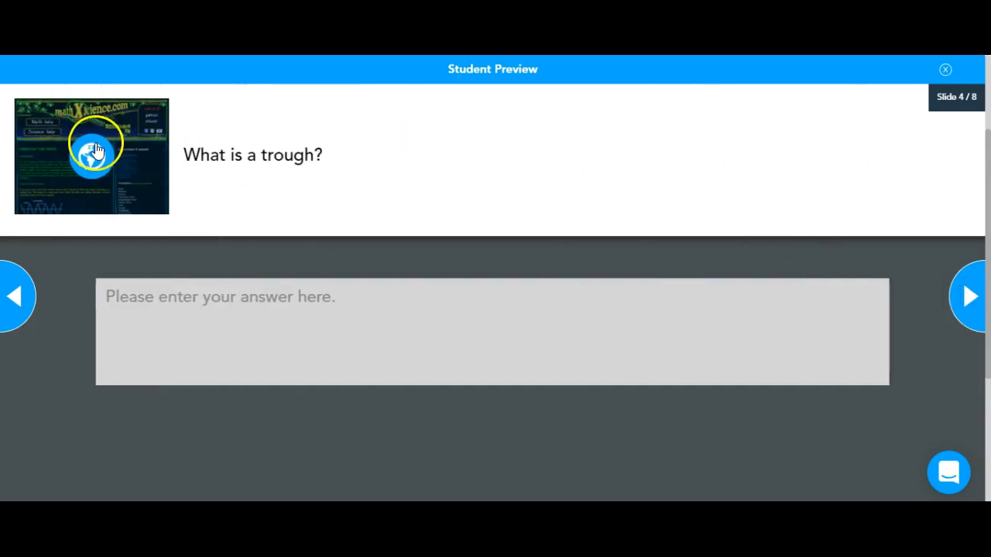
{"action": "left_click", "coordinate": [92, 151]}
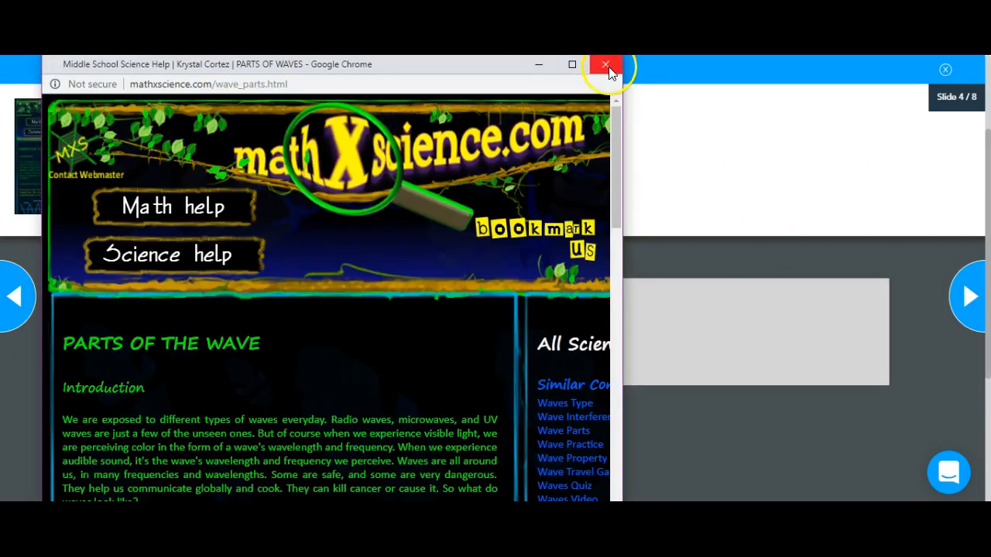
{"action": "left_click", "coordinate": [608, 67]}
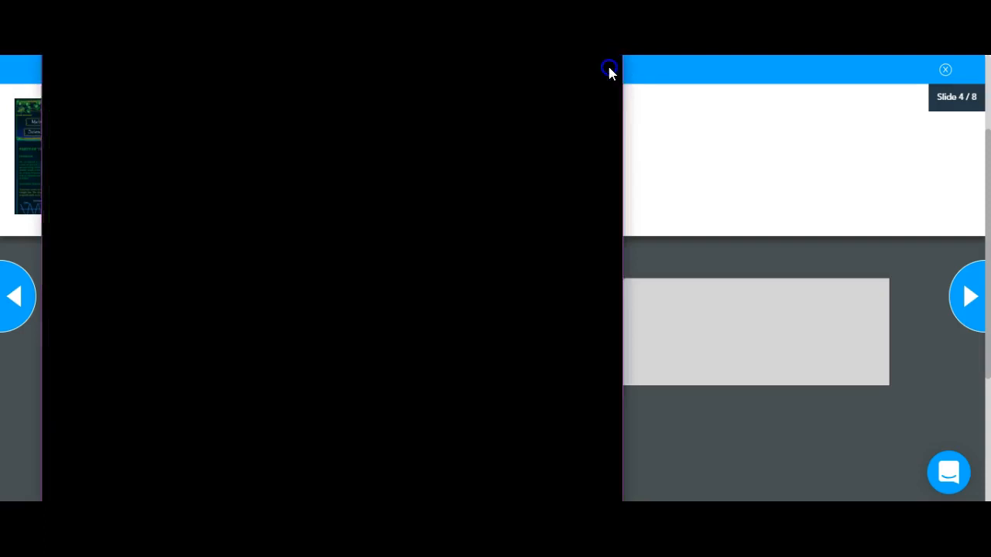
{"action": "left_click", "coordinate": [410, 326]}
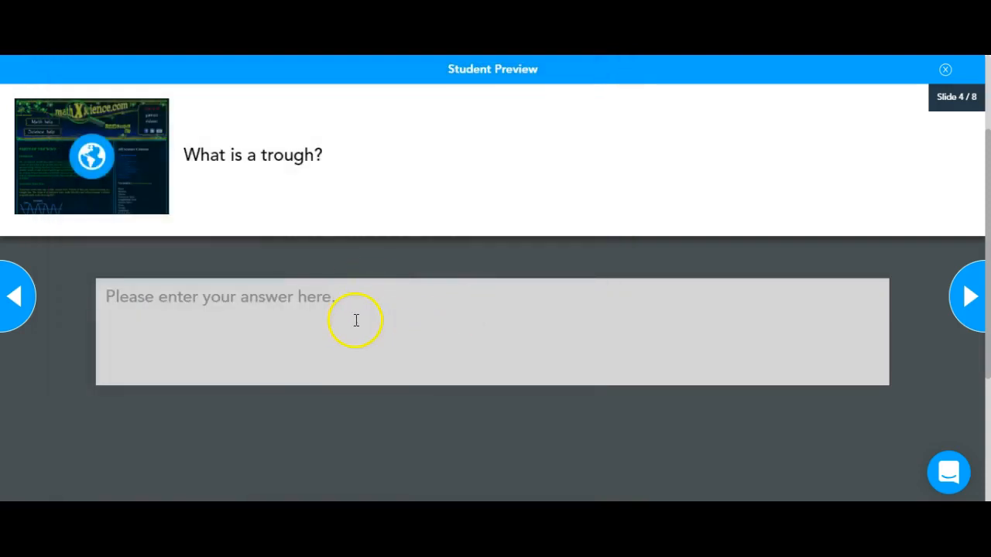
Advance the preview to the Draw It slide, trying out a wavy pencil stroke on its canvas before closing the preview.
{"action": "left_click", "coordinate": [975, 310]}
{"action": "left_click", "coordinate": [975, 309]}
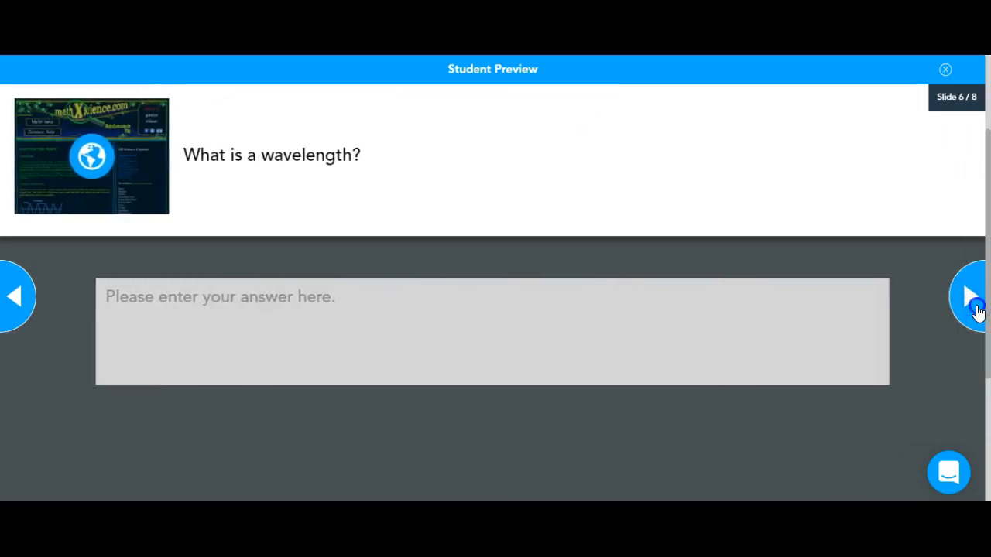
{"action": "left_click", "coordinate": [975, 310]}
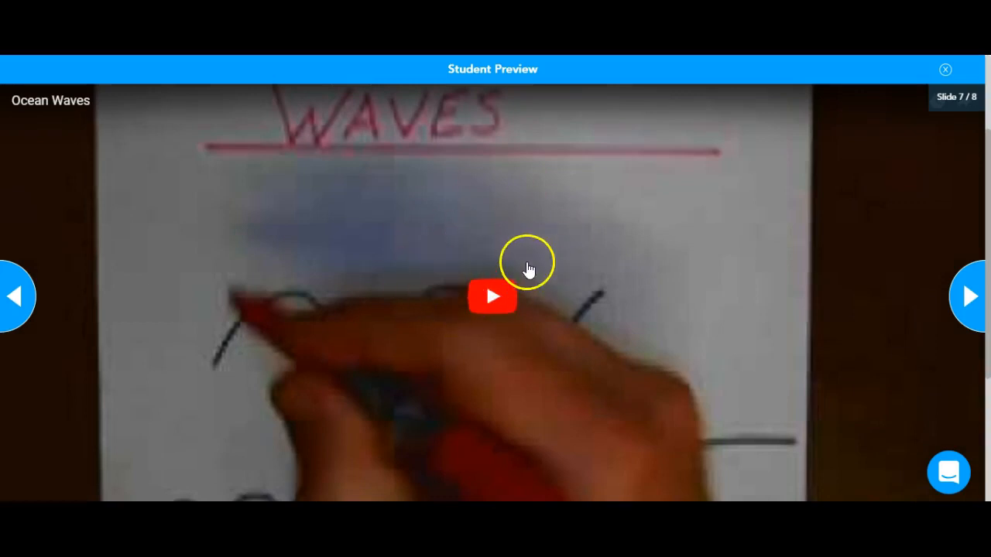
{"action": "left_click", "coordinate": [967, 295]}
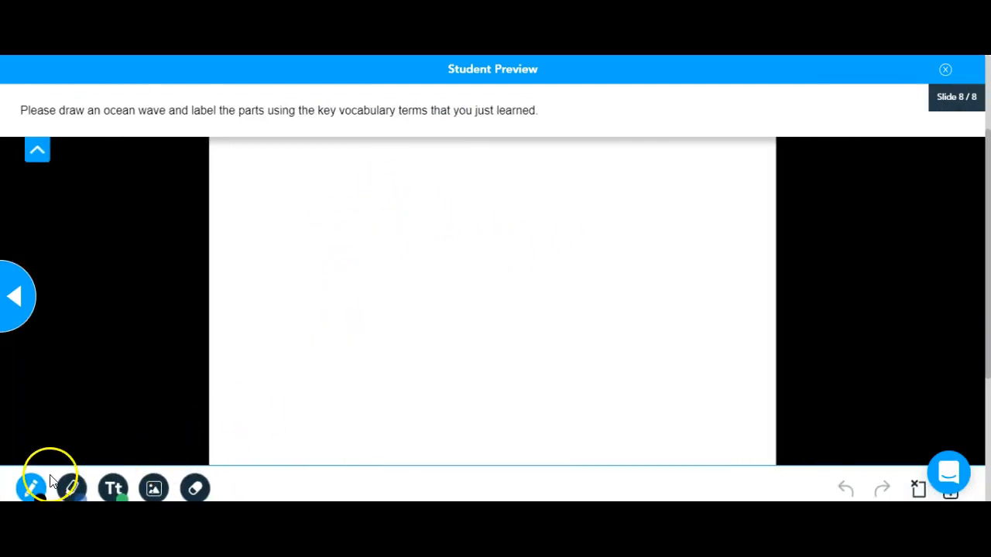
{"action": "mouse_move", "coordinate": [225, 377]}
{"action": "left_mouse_down"}
{"action": "mouse_move", "coordinate": [220, 272]}
{"action": "mouse_move", "coordinate": [303, 325]}
{"action": "mouse_move", "coordinate": [330, 215]}
{"action": "mouse_move", "coordinate": [398, 340]}
{"action": "left_mouse_up"}
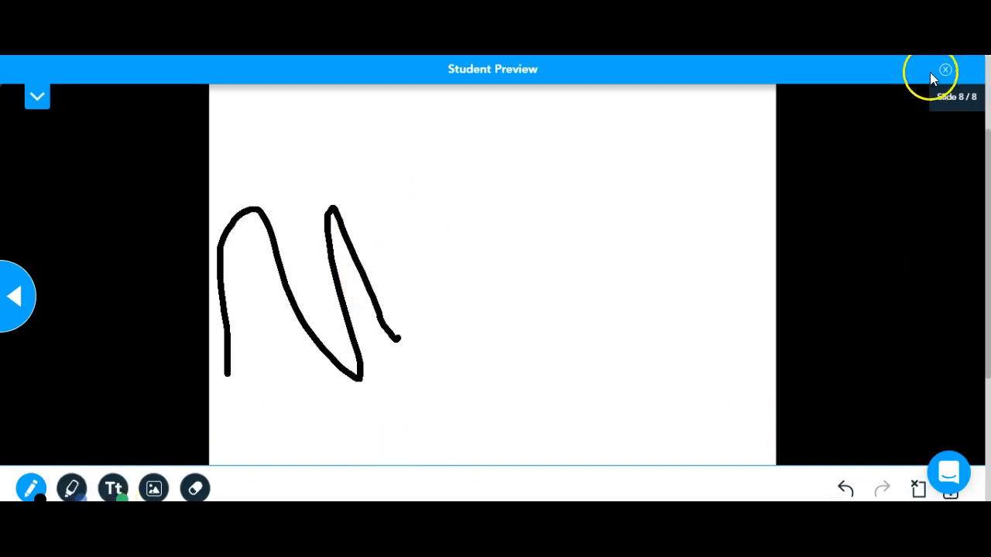
{"action": "left_click", "coordinate": [945, 71]}
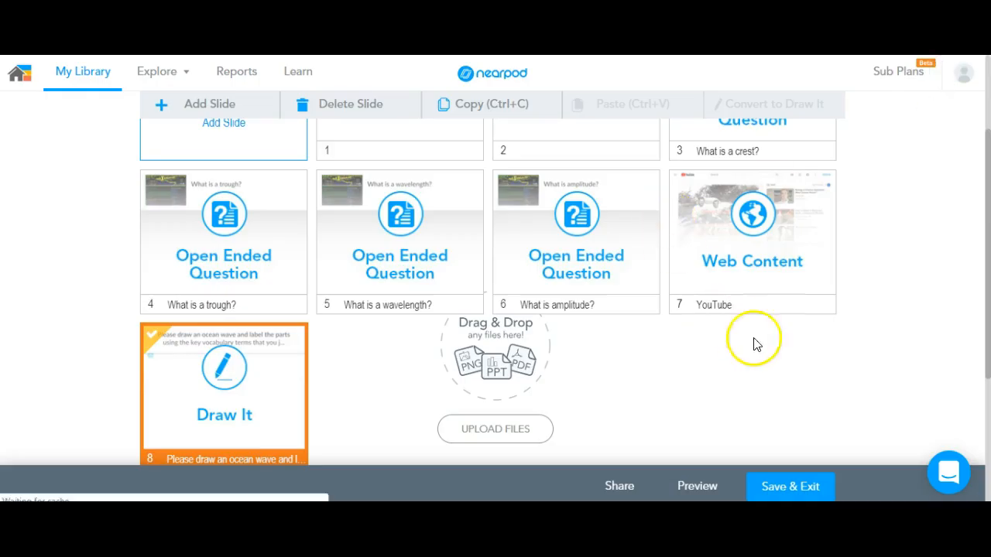
Start saving the lesson and enter "Learning the parts of a ocean wave" as its description.
{"action": "left_click", "coordinate": [798, 487]}
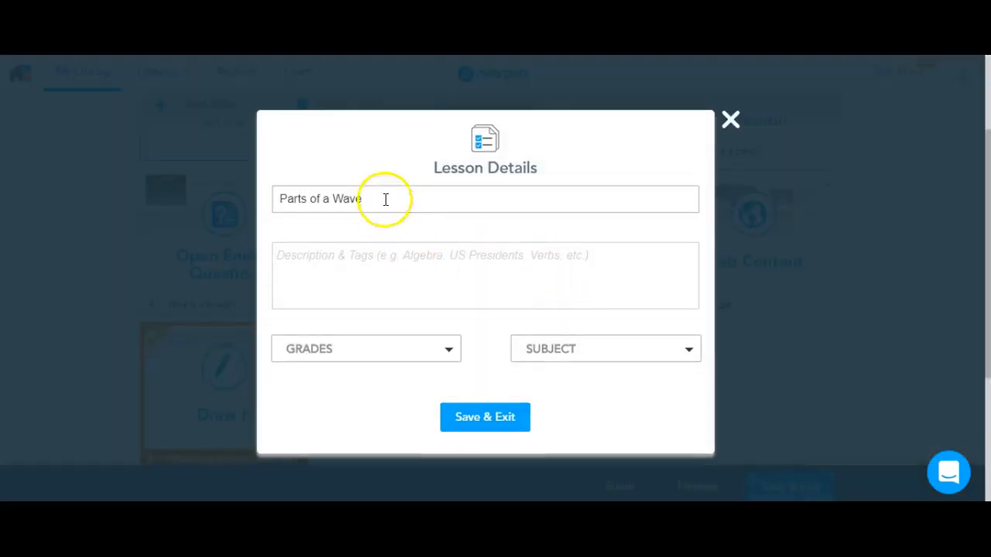
{"action": "left_click", "coordinate": [367, 259]}
{"action": "type", "text": "L"}
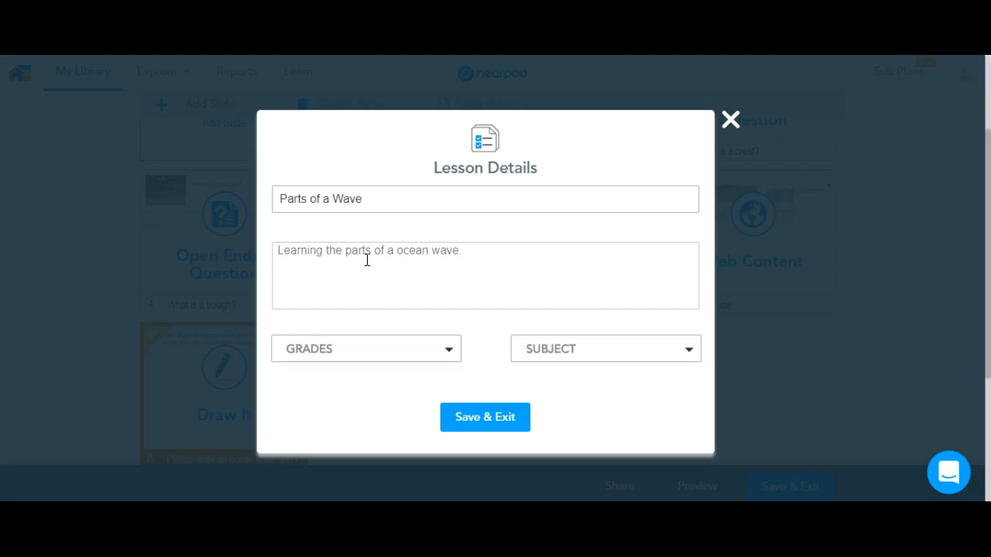
Assign grades 4th, 5th, 6th, 7th and 8th to the lesson in its details.
{"action": "left_click", "coordinate": [450, 353]}
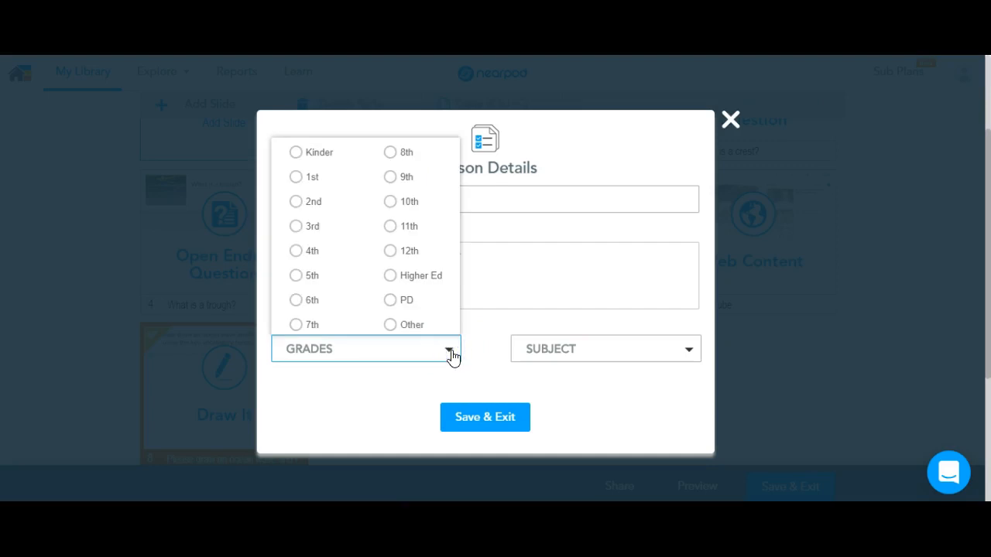
{"action": "left_click", "coordinate": [295, 274]}
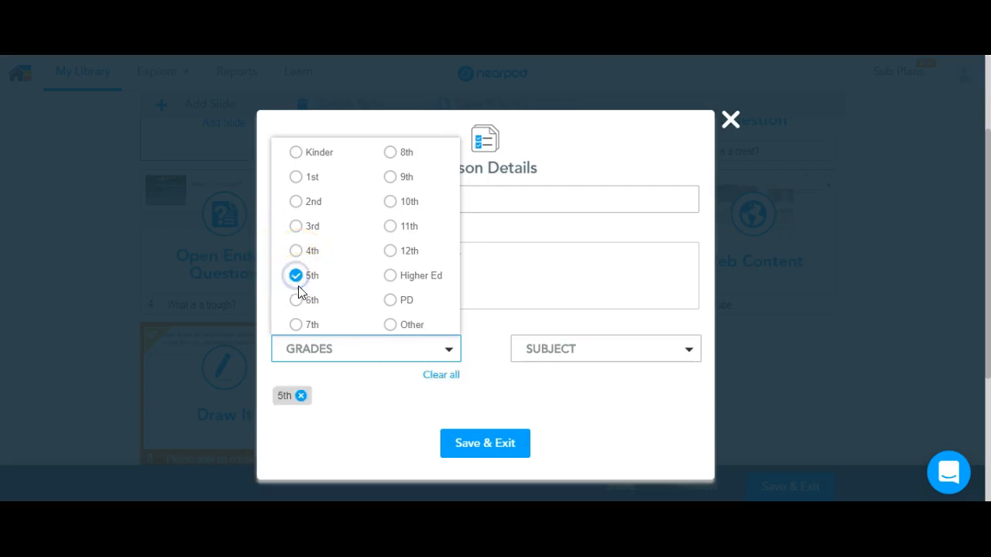
{"action": "left_click", "coordinate": [299, 302]}
{"action": "left_click", "coordinate": [296, 325]}
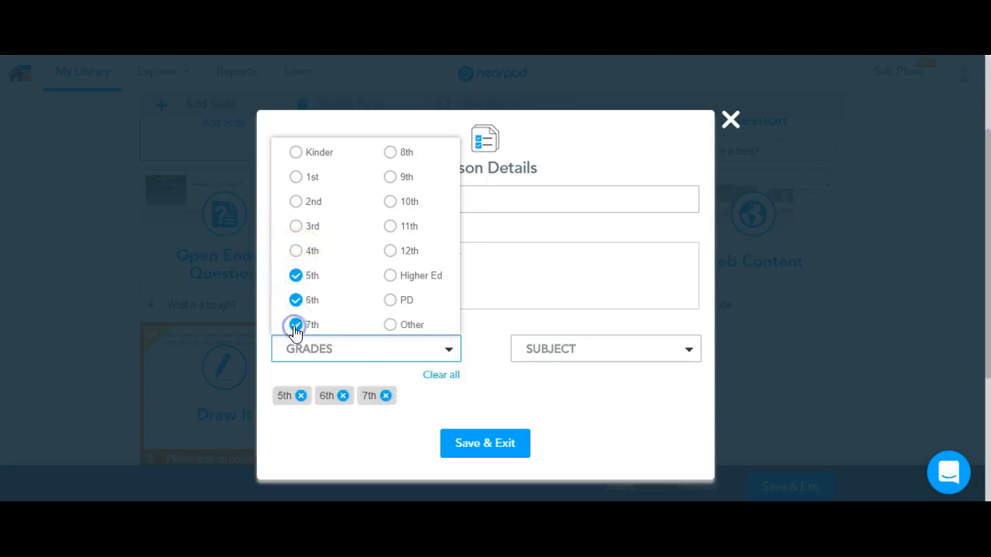
{"action": "left_click", "coordinate": [391, 152]}
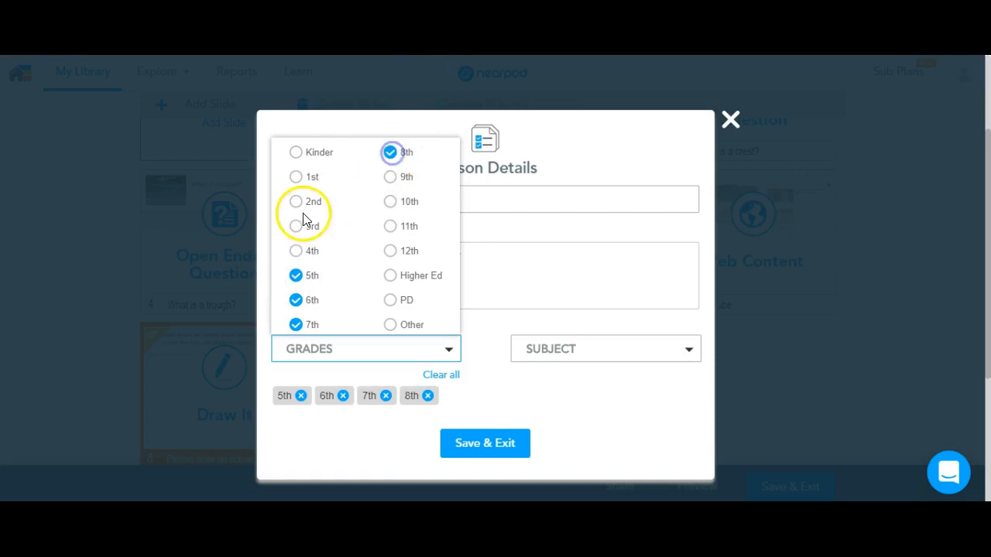
{"action": "left_click", "coordinate": [292, 252]}
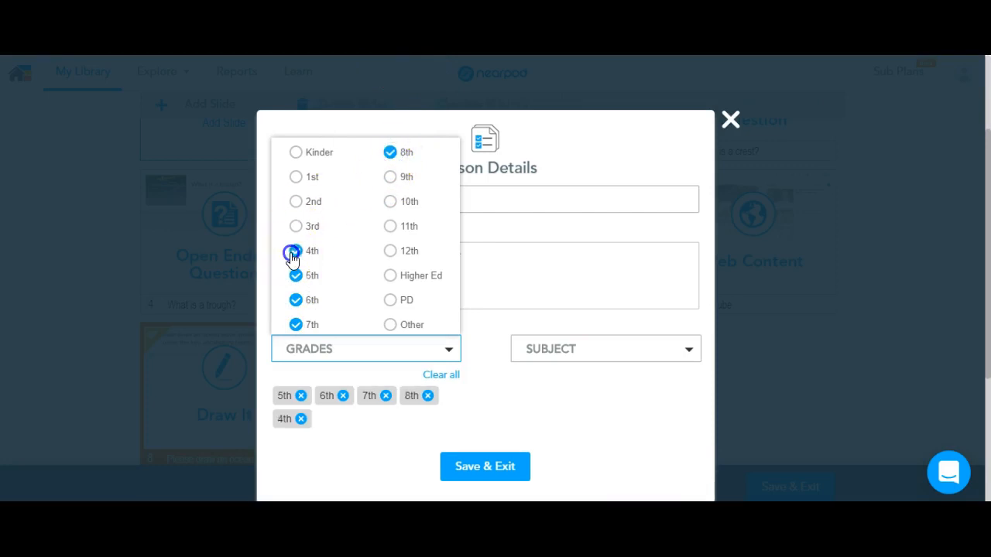
Set the lesson's subject to Science, and save and exit the lesson.
{"action": "left_click", "coordinate": [671, 350]}
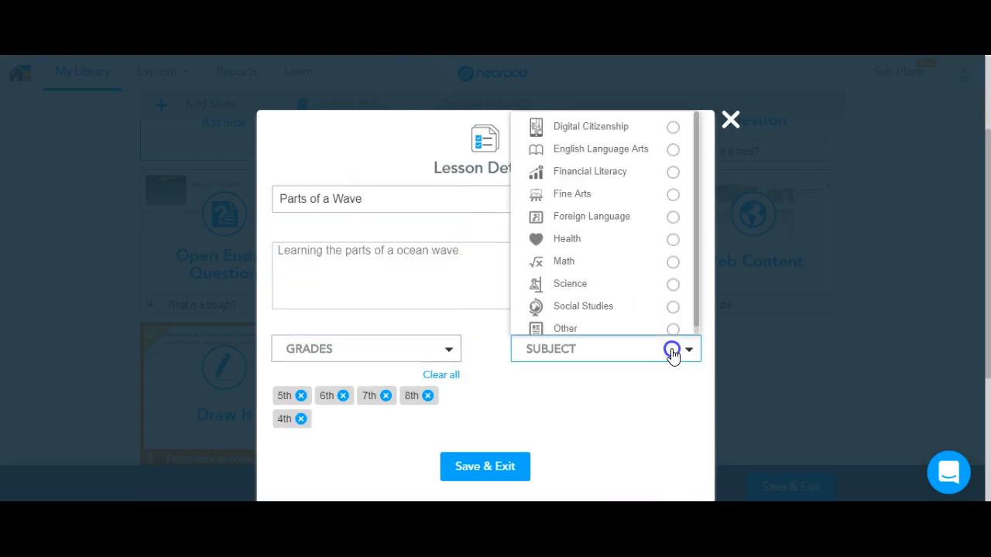
{"action": "left_click", "coordinate": [672, 285]}
{"action": "left_click", "coordinate": [481, 473]}
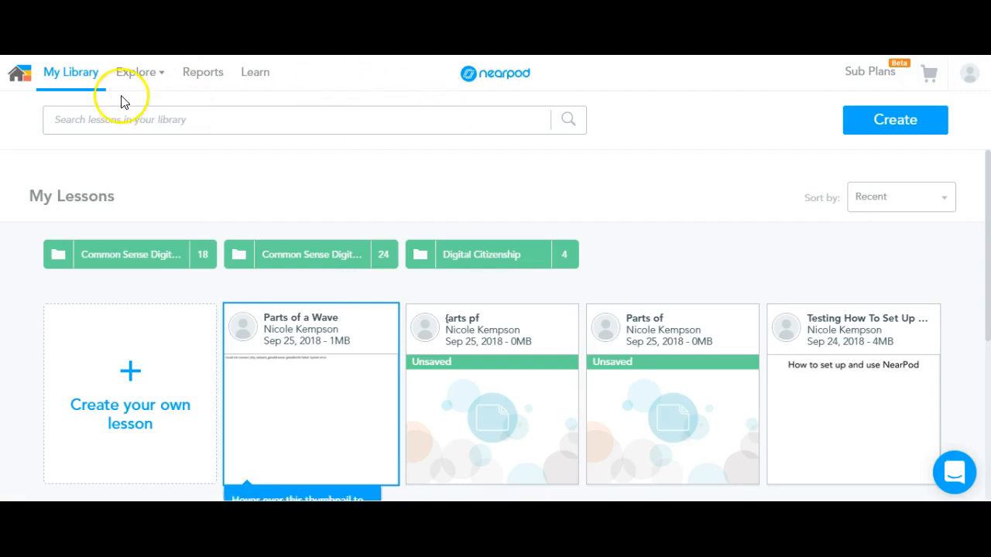
{"action": "left_click", "coordinate": [20, 78]}
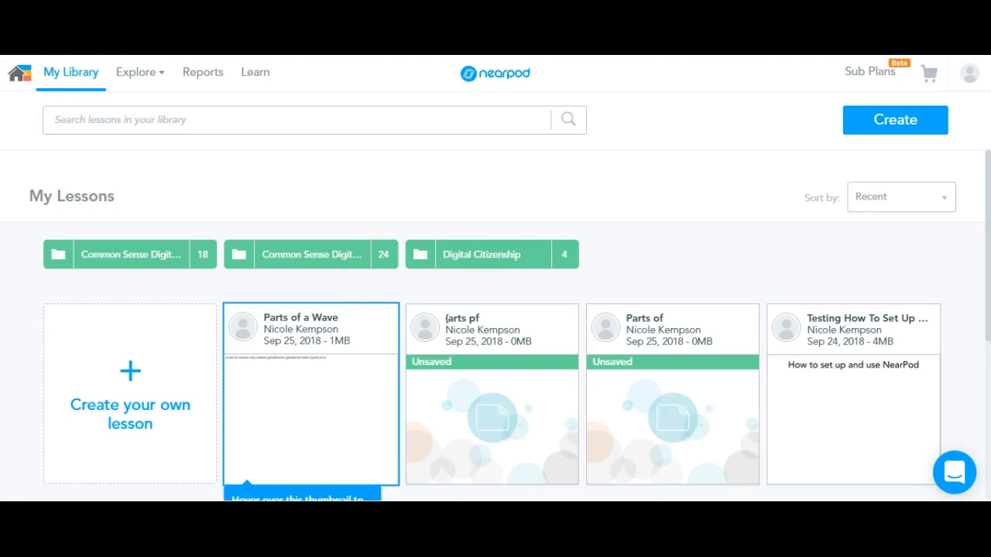